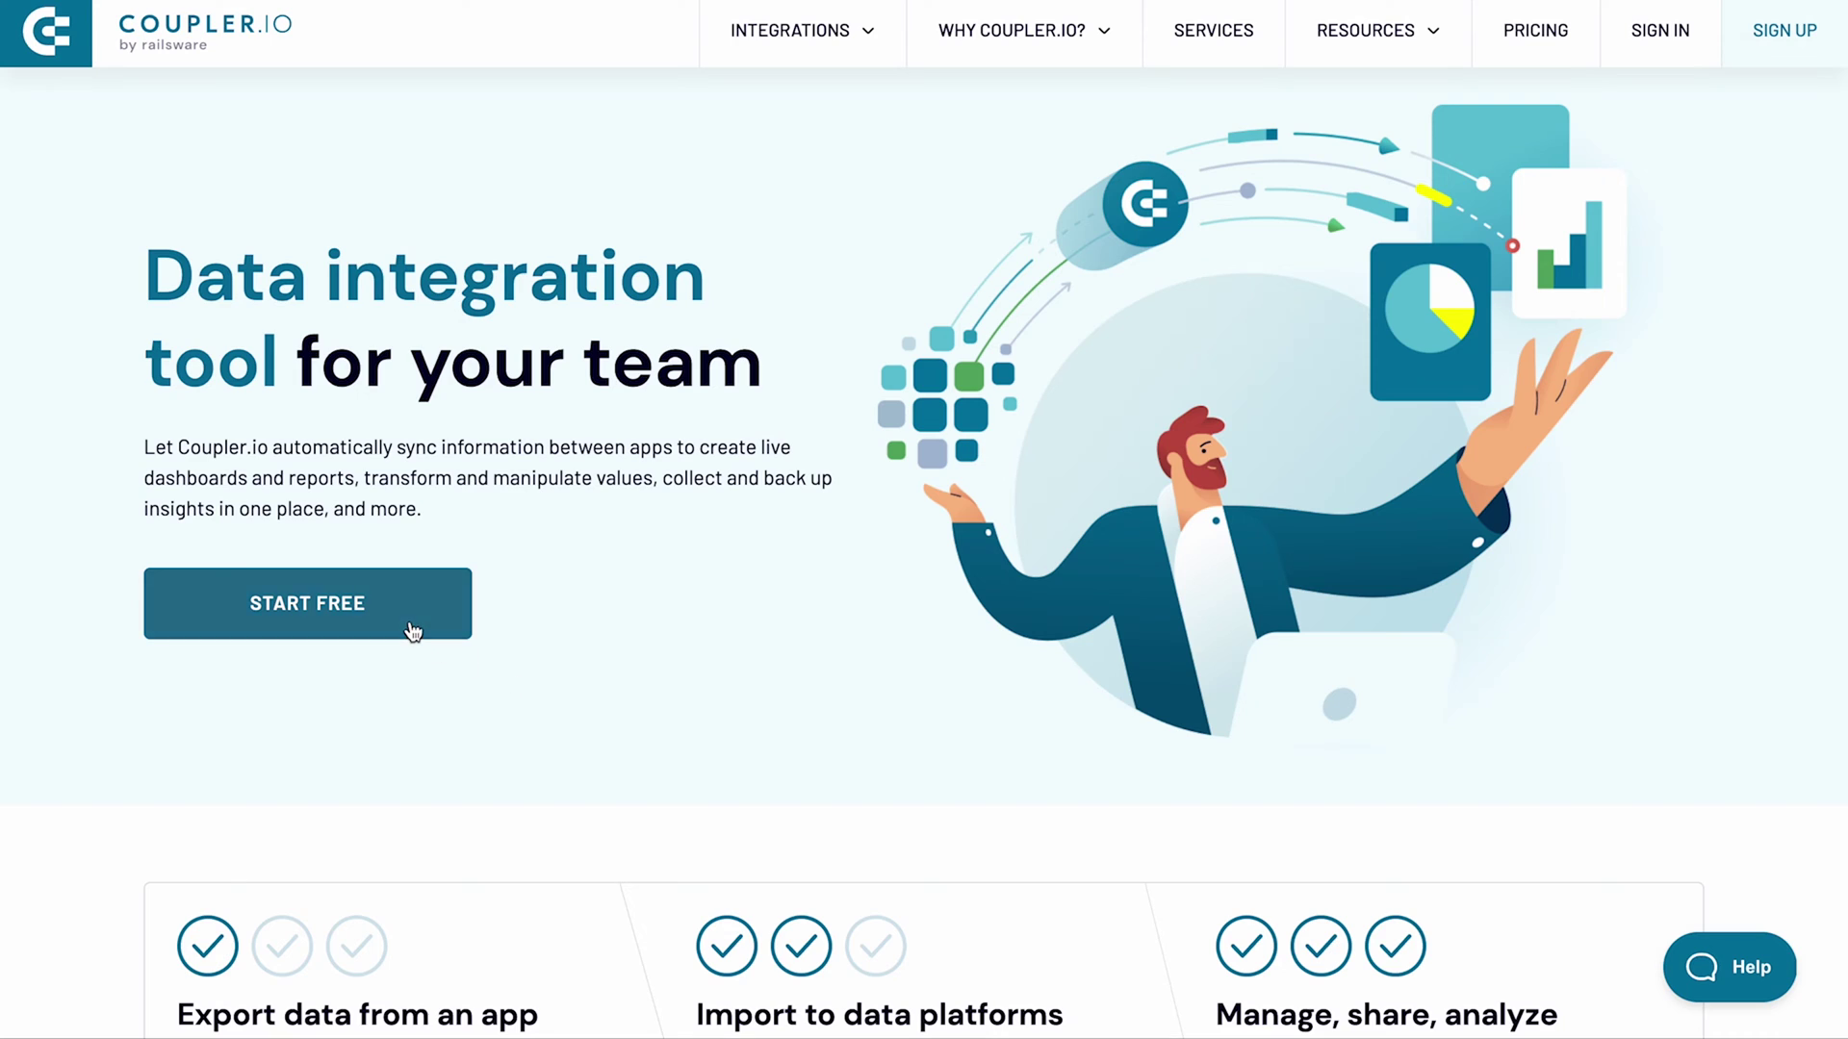
# Sign up for a free Coupler.io account with Google and dismiss the intro video.
pyautogui.click(410, 625)
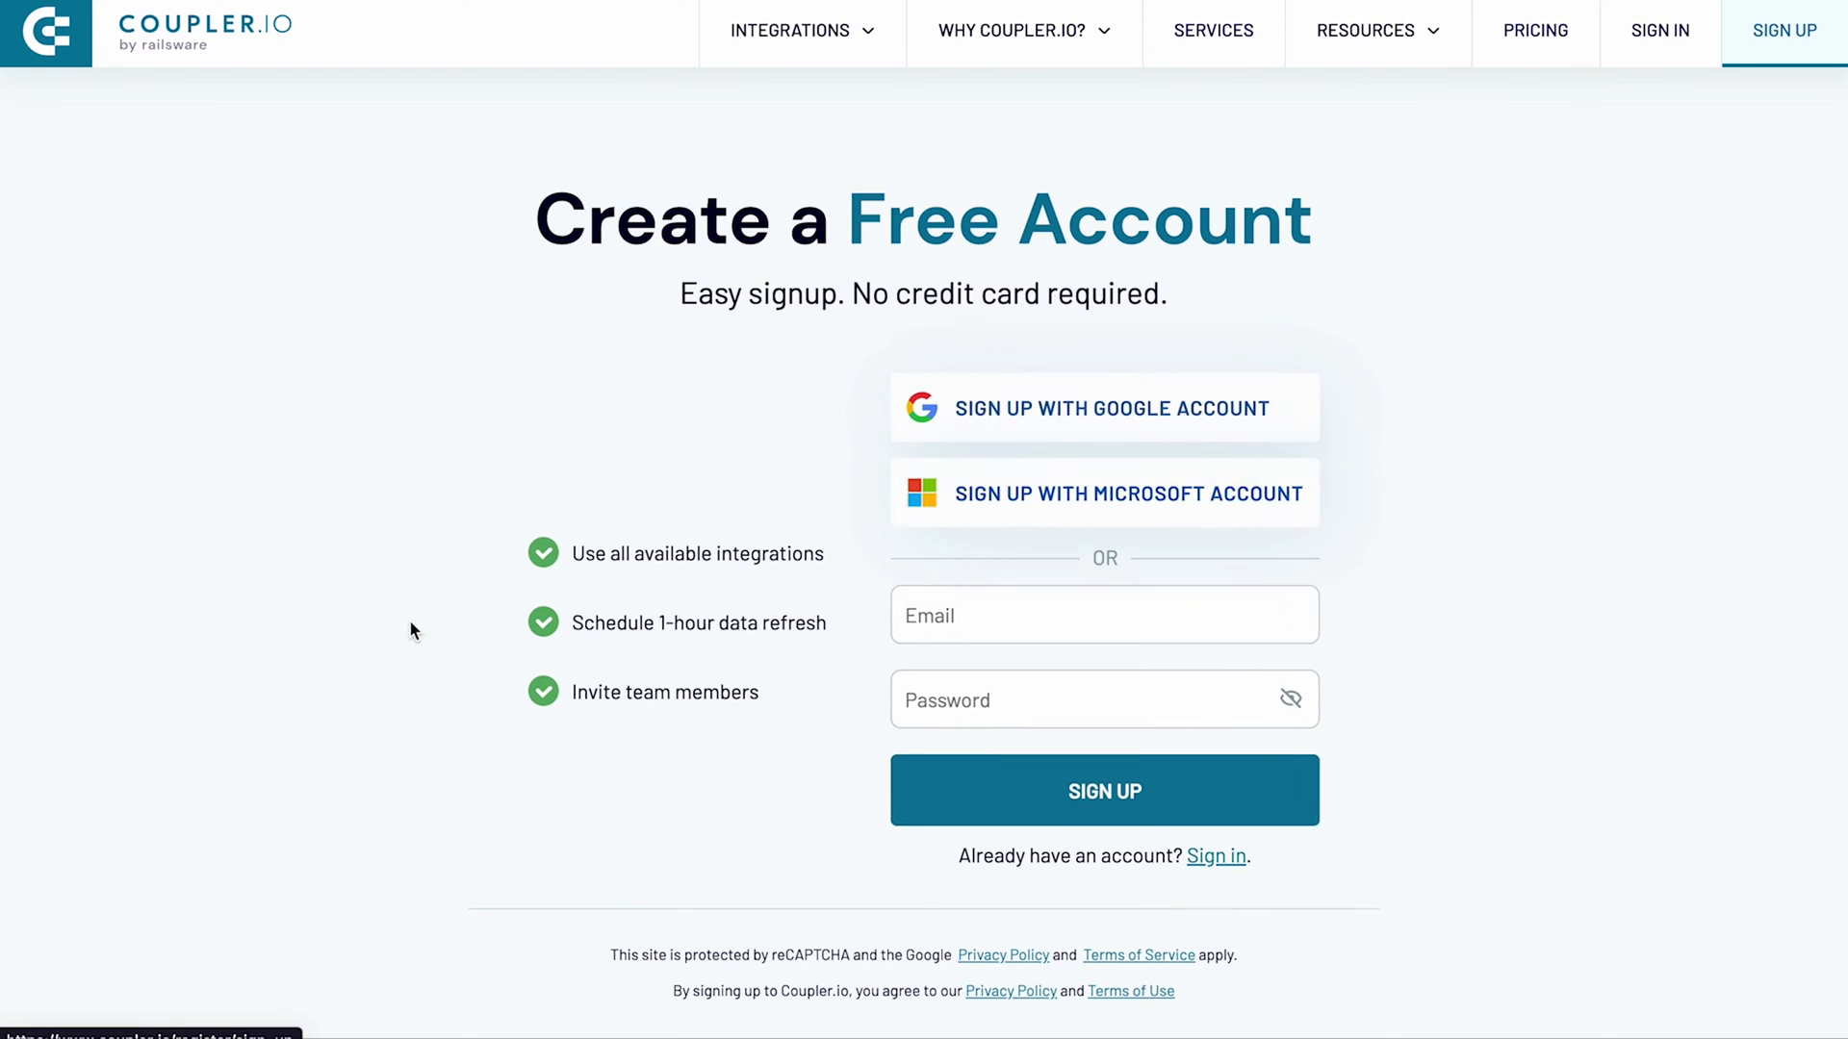
pyautogui.click(995, 418)
pyautogui.click(821, 607)
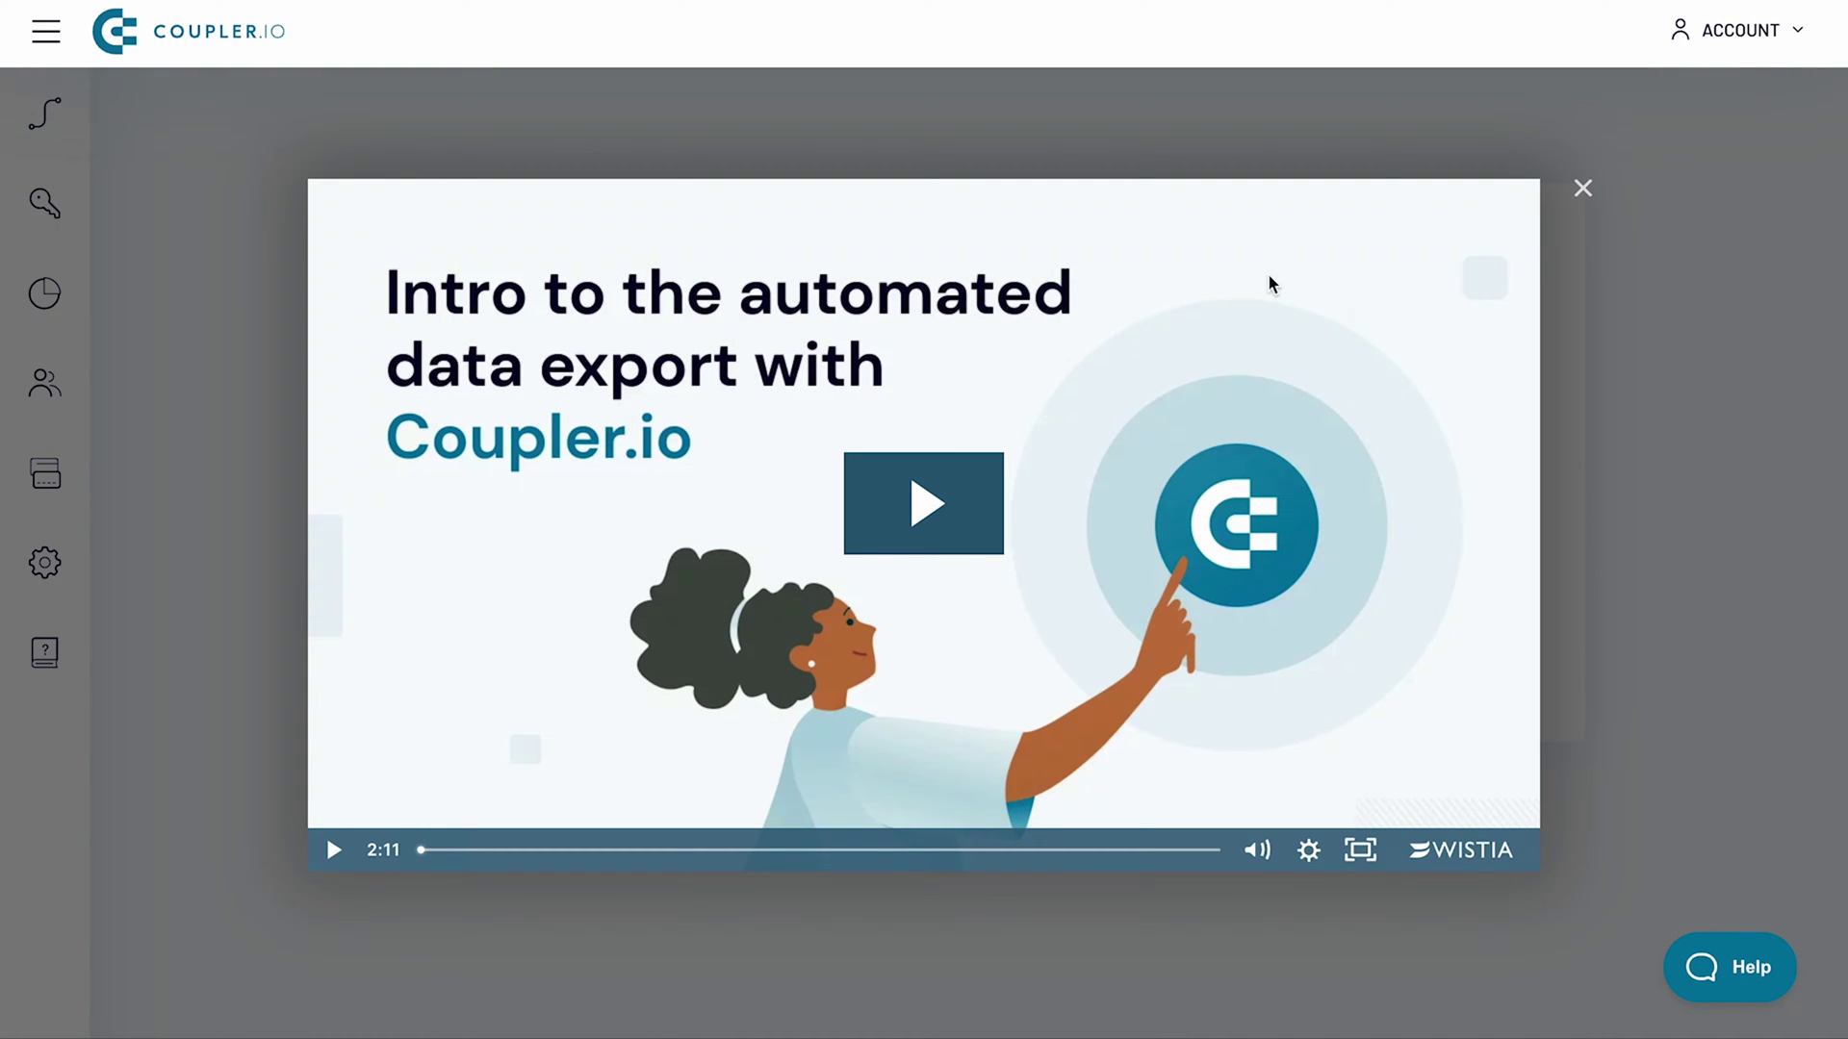
pyautogui.click(1583, 189)
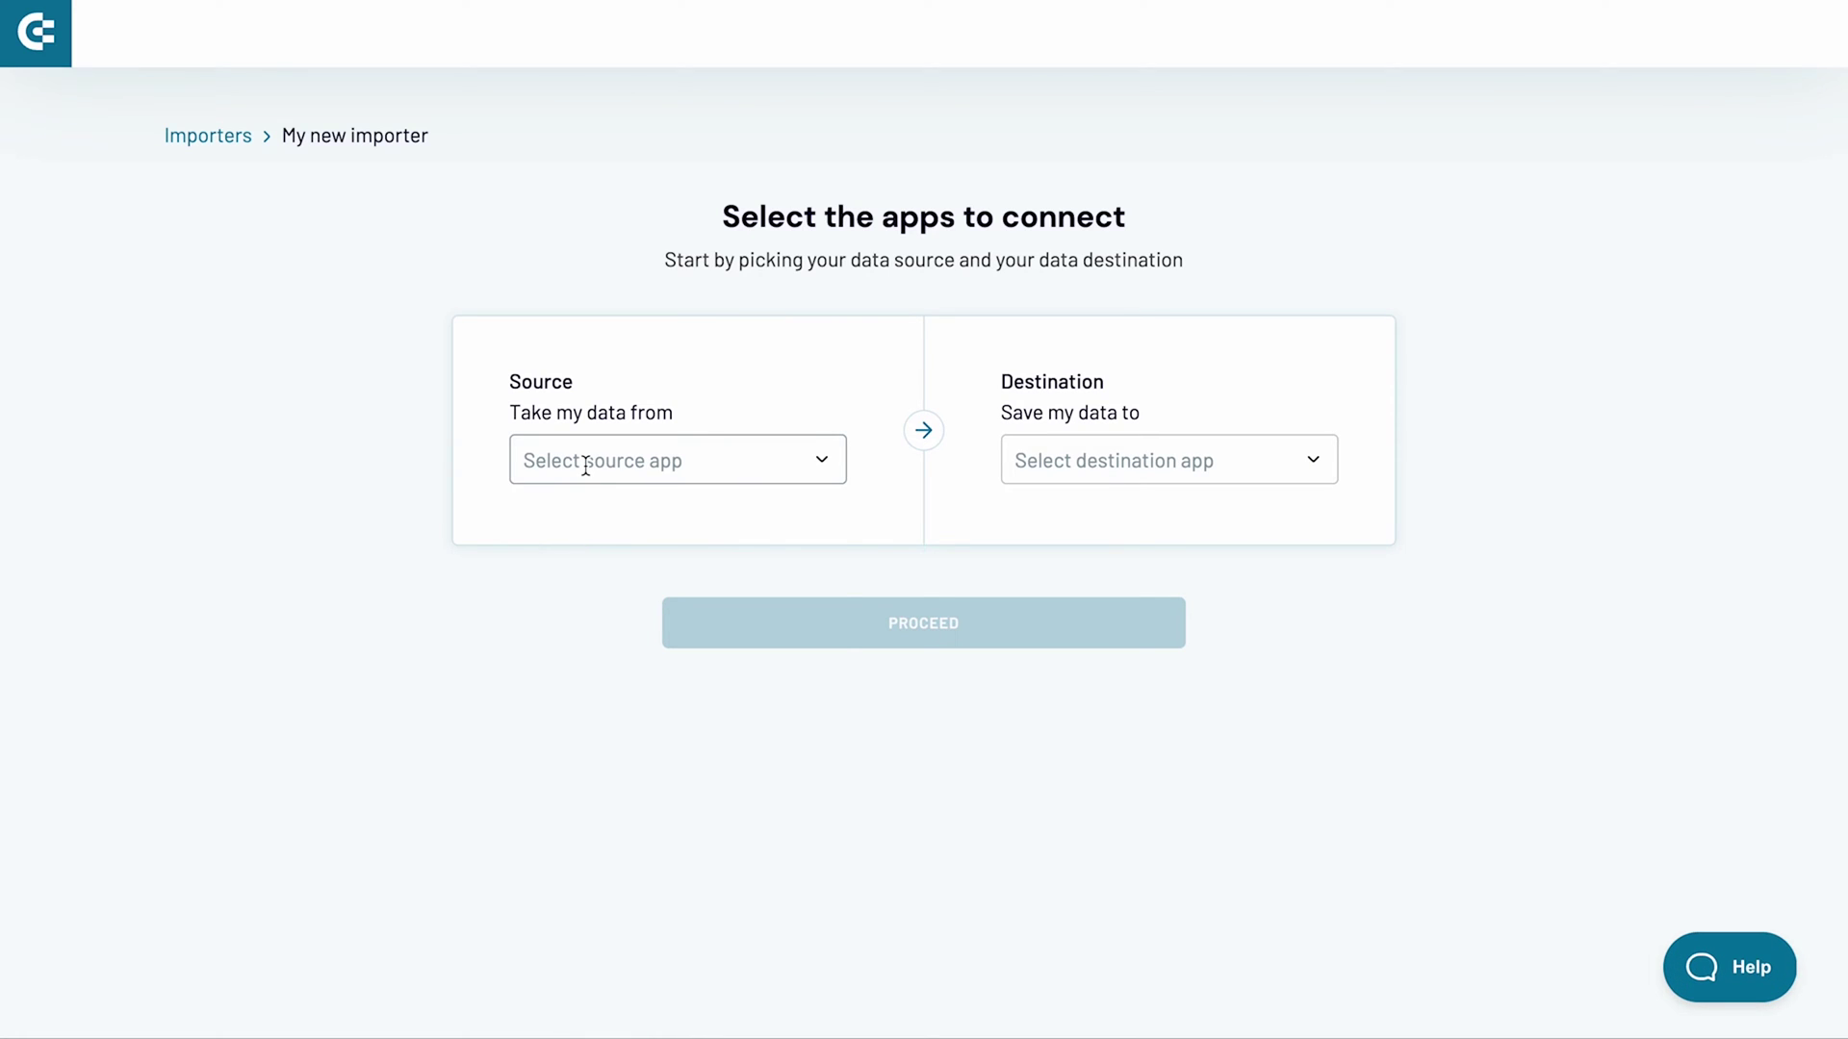
# Choose QuickBooks Reports as the importer's source app, then browse the destination apps.
pyautogui.click(586, 462)
pyautogui.write('qu')
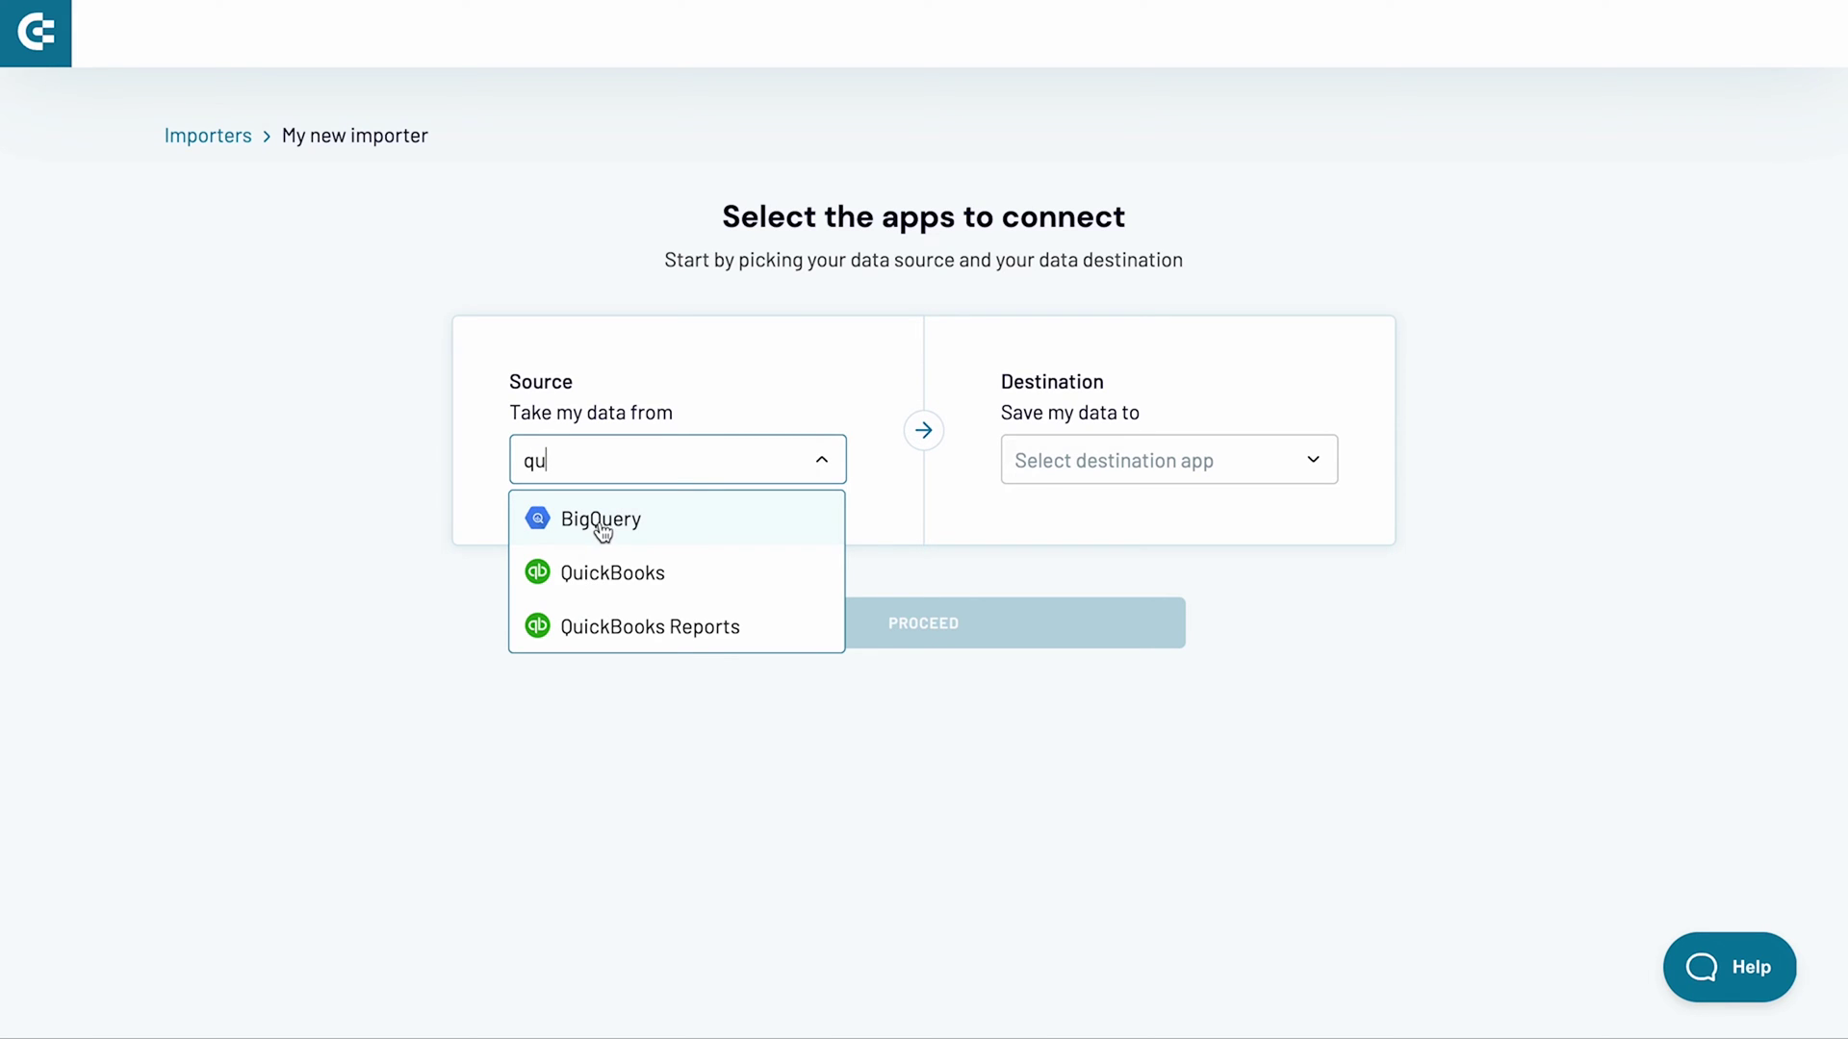
pyautogui.click(608, 632)
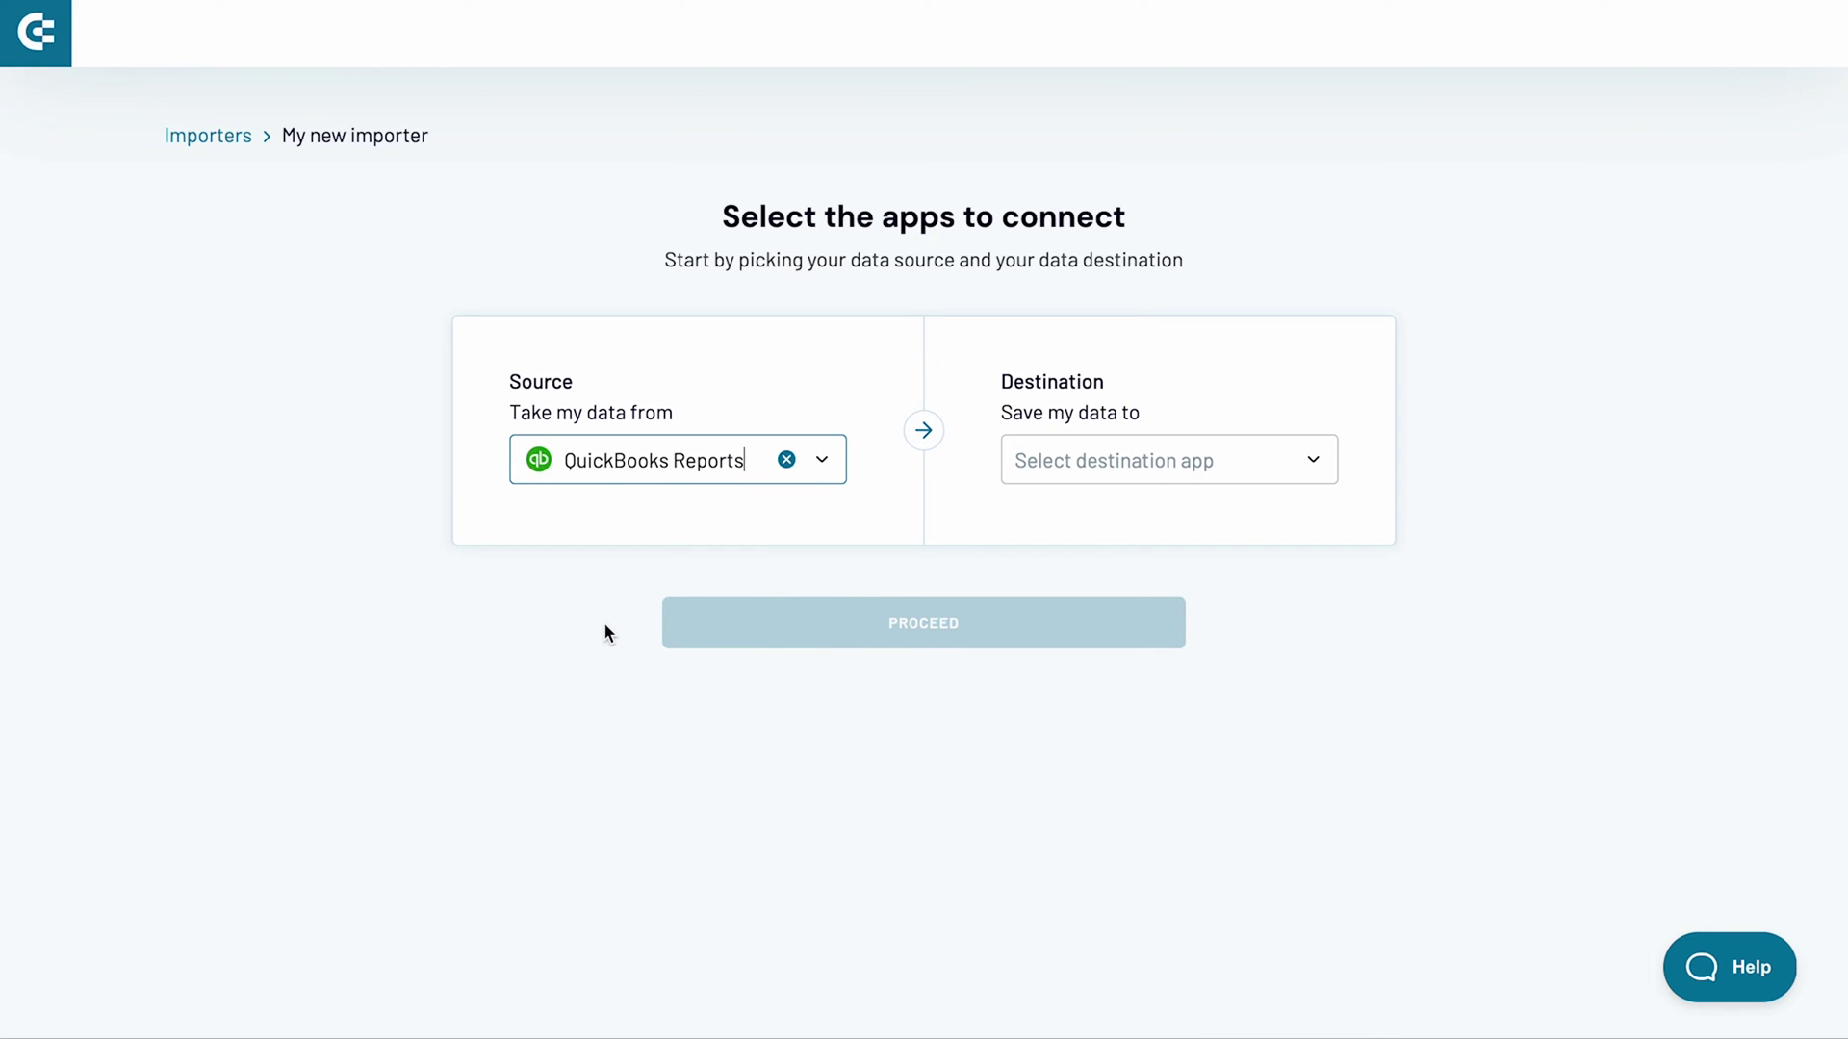
pyautogui.click(1045, 459)
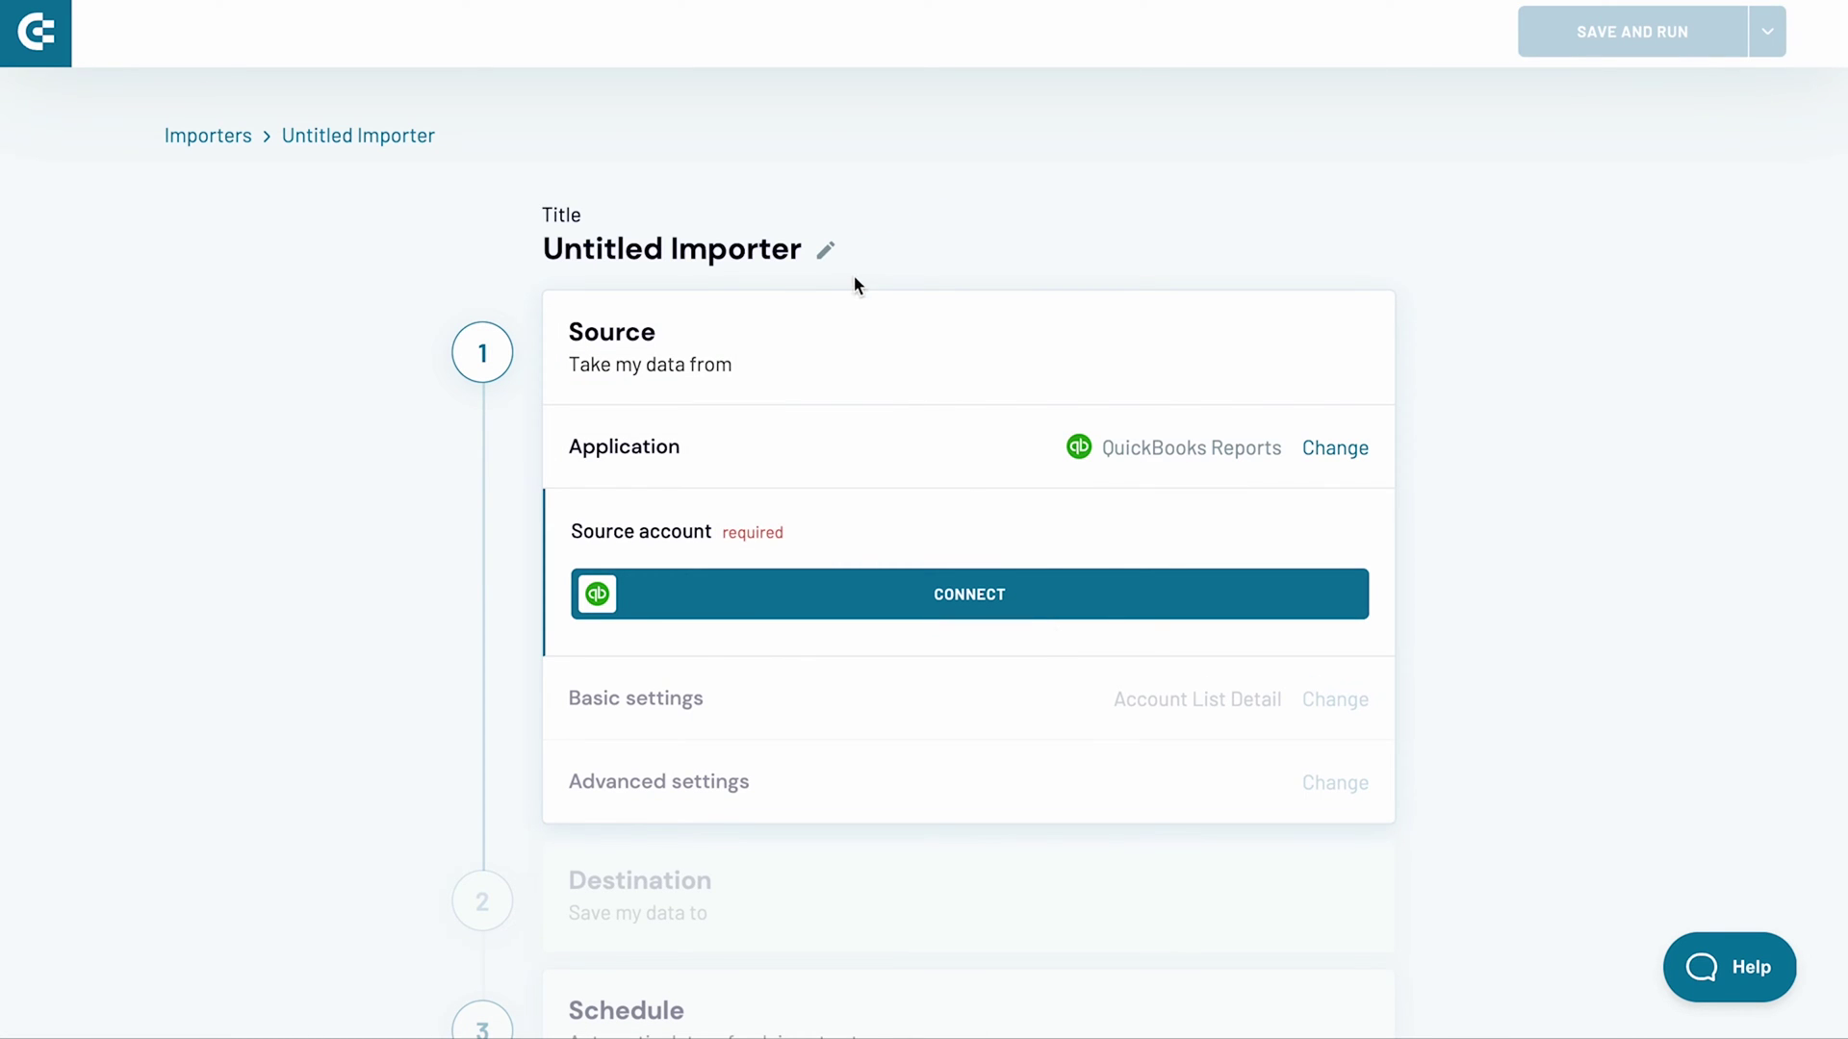
# Rename the importer to 'Vendor Balance'.
pyautogui.click(833, 249)
pyautogui.hotkey('ctrl', 'a')
pyautogui.write('Vend')
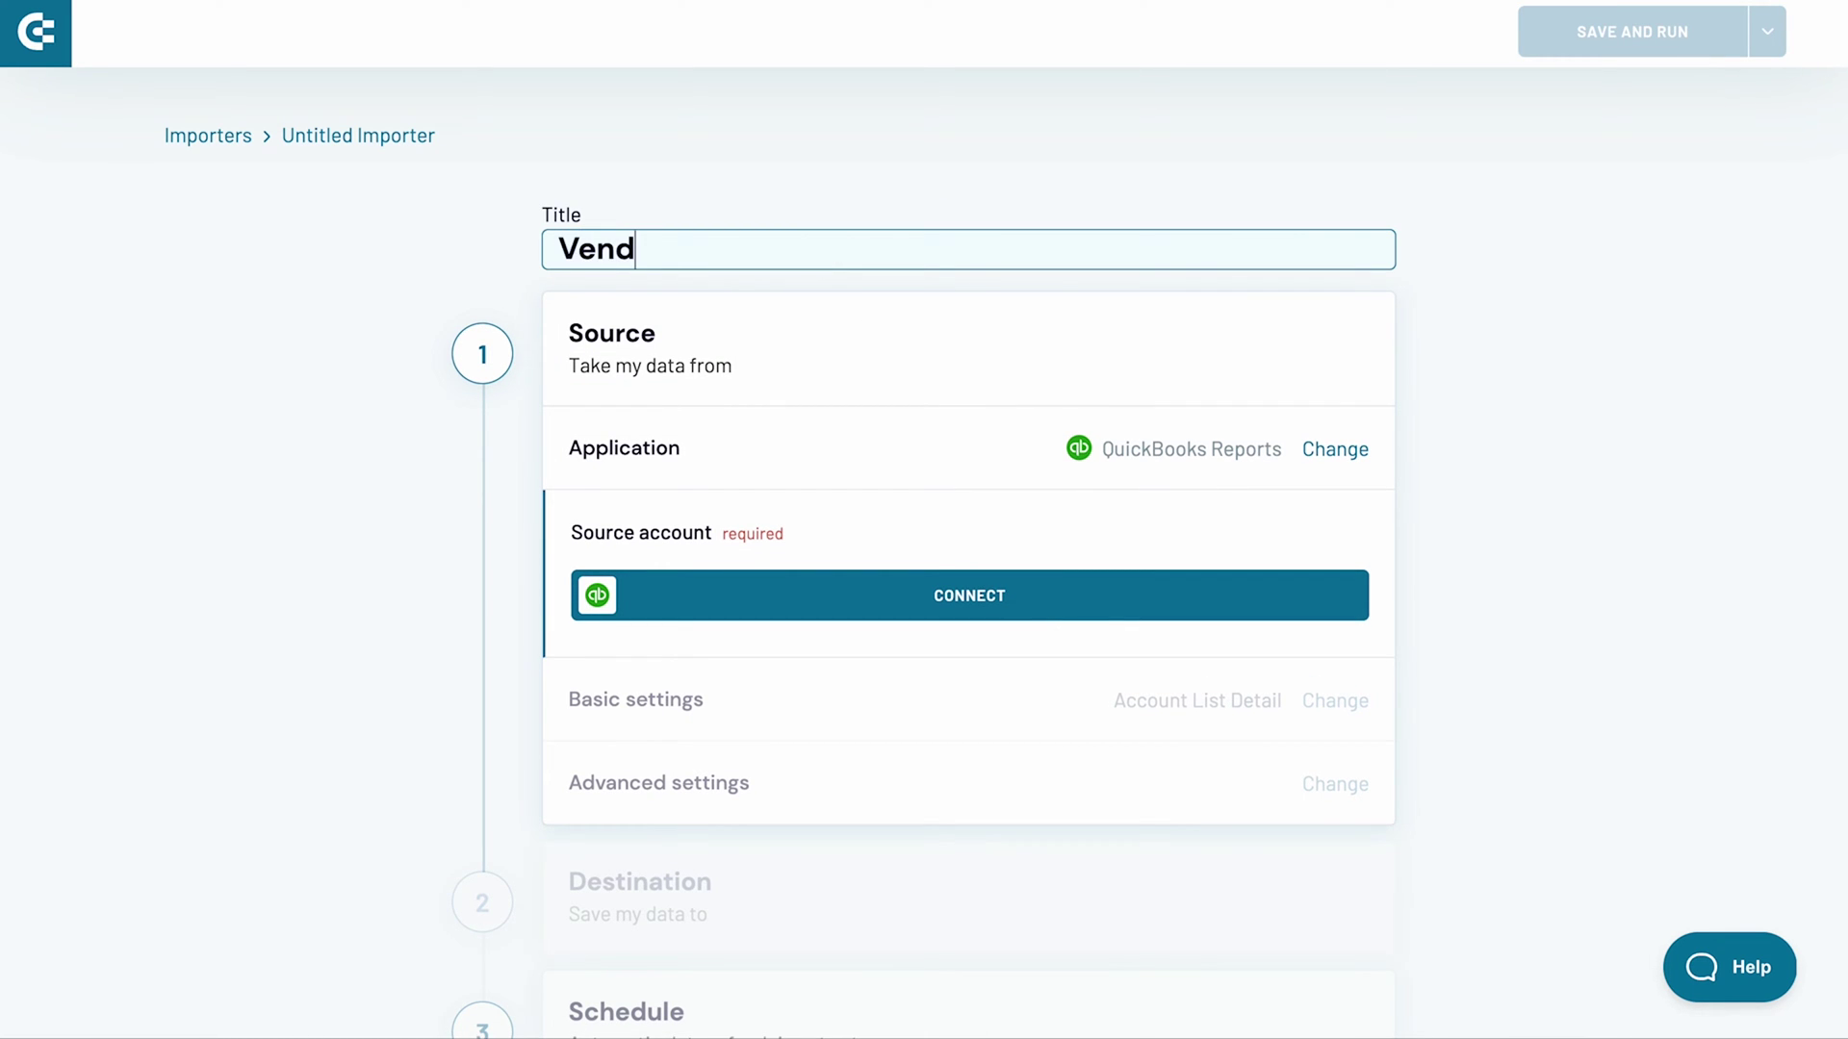
pyautogui.write('or Balance')
pyautogui.press('Return')
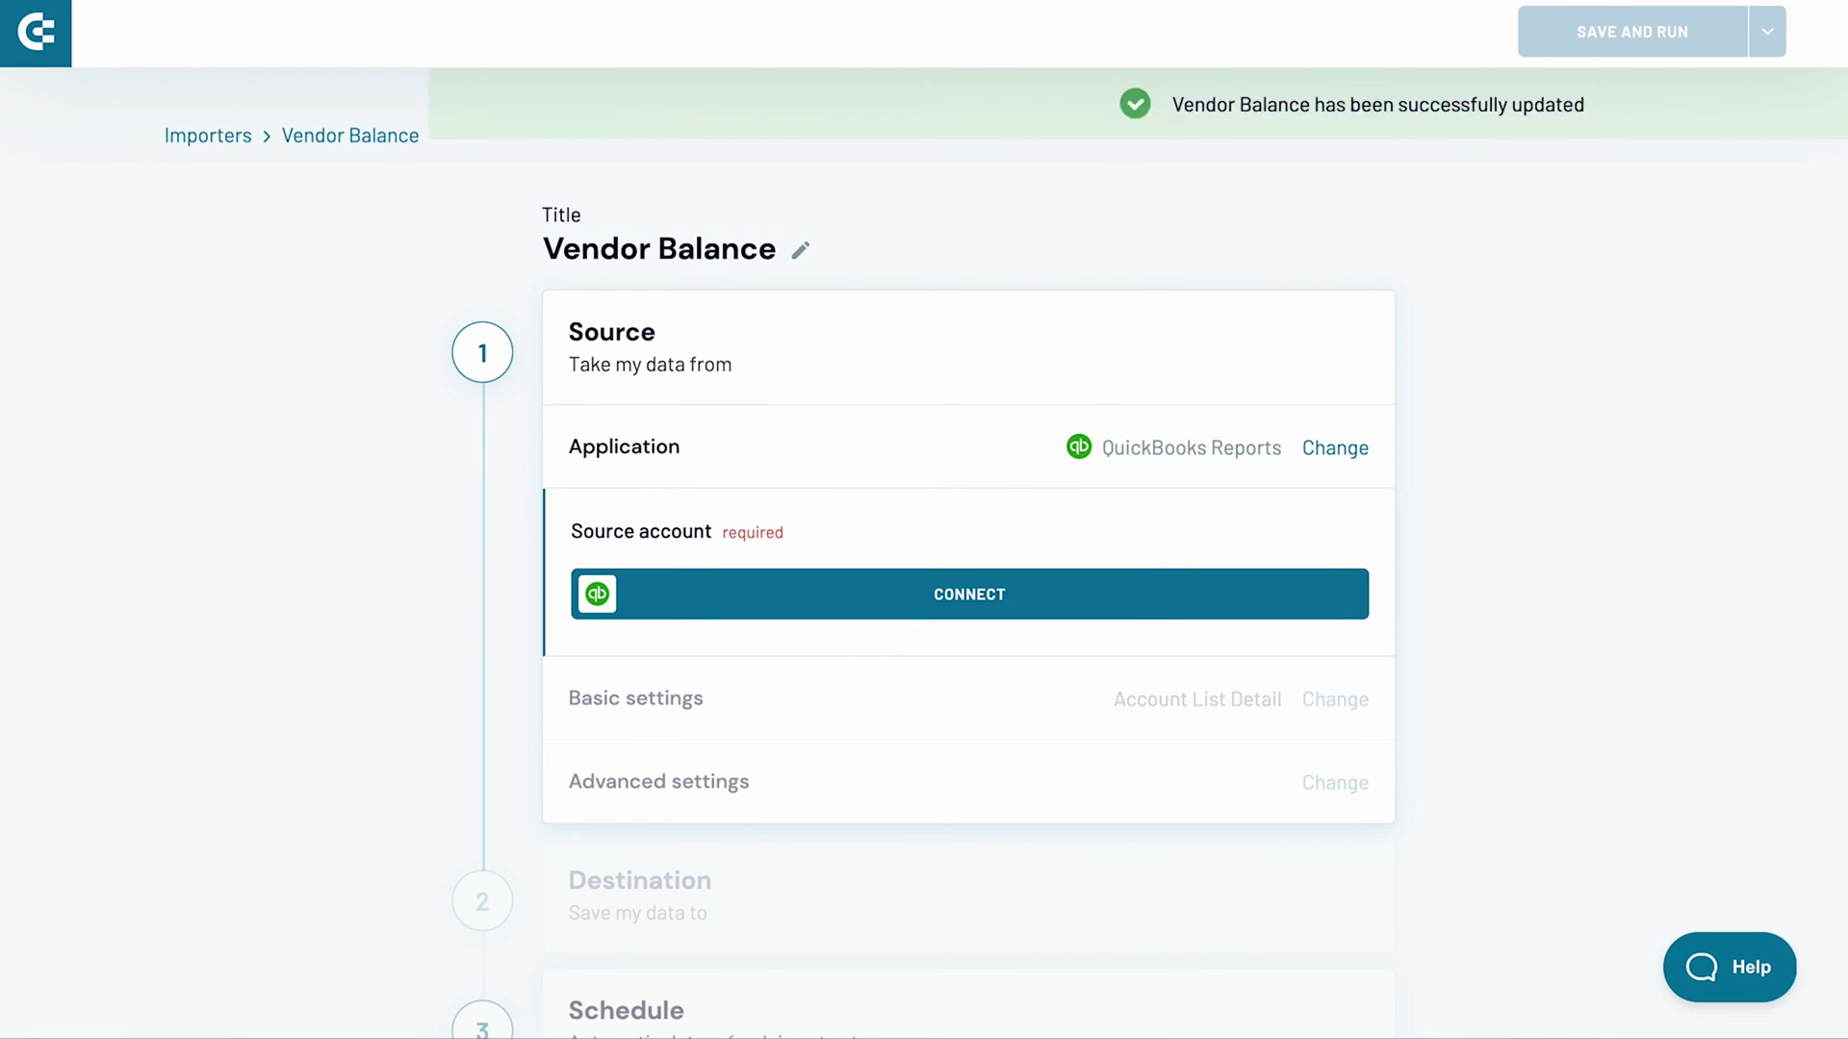
# Connect and authorize a QuickBooks account as the importer's source.
pyautogui.click(936, 595)
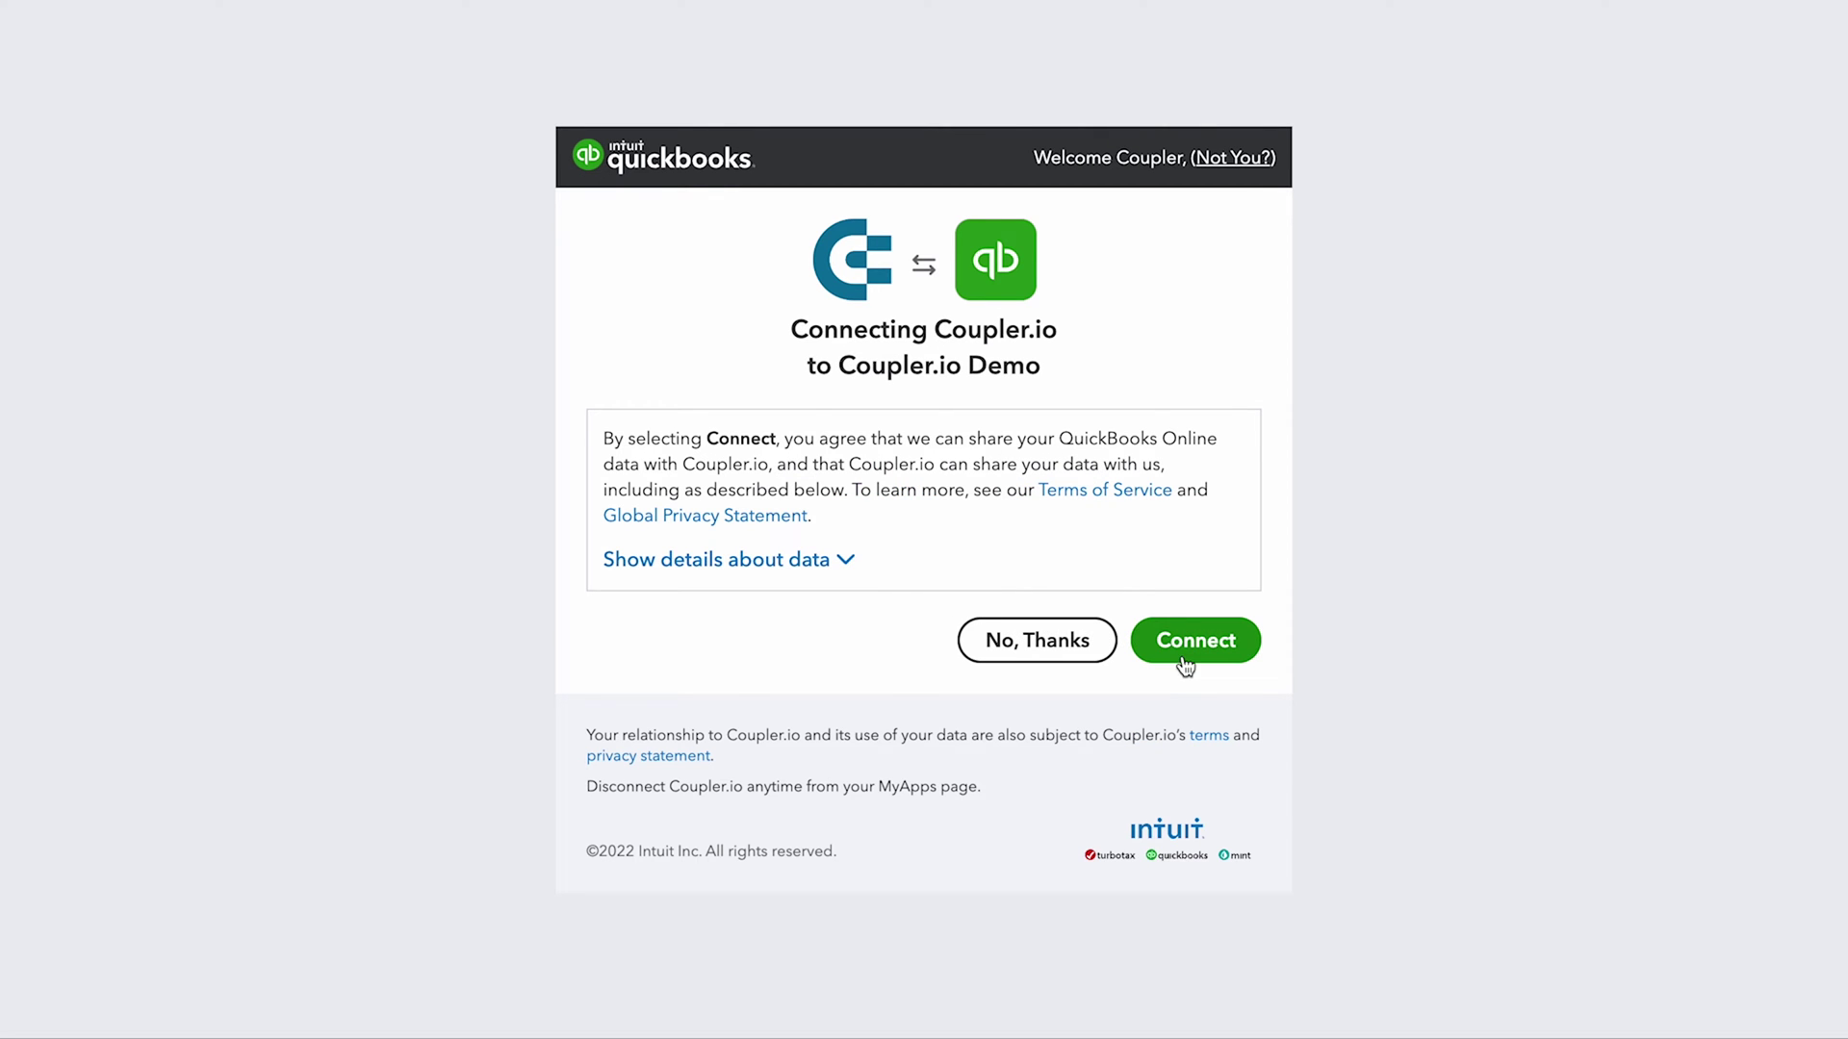
pyautogui.click(1204, 658)
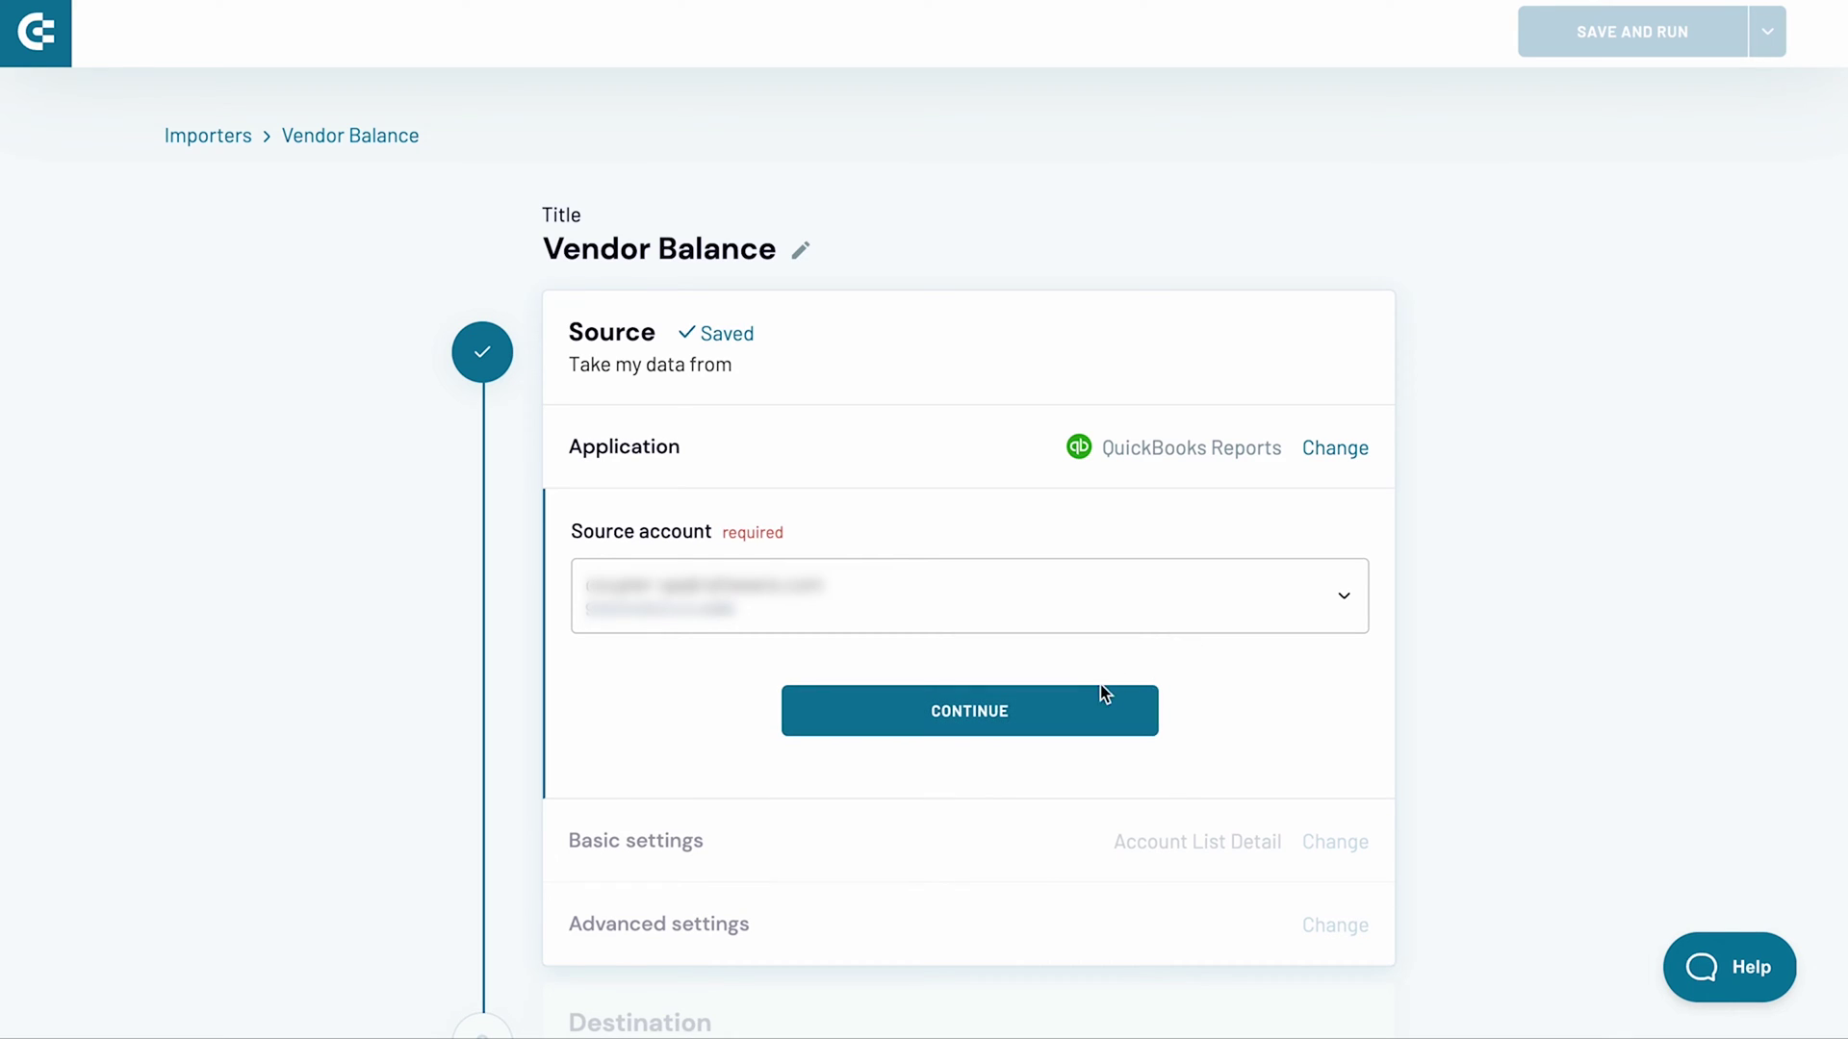
pyautogui.click(1091, 696)
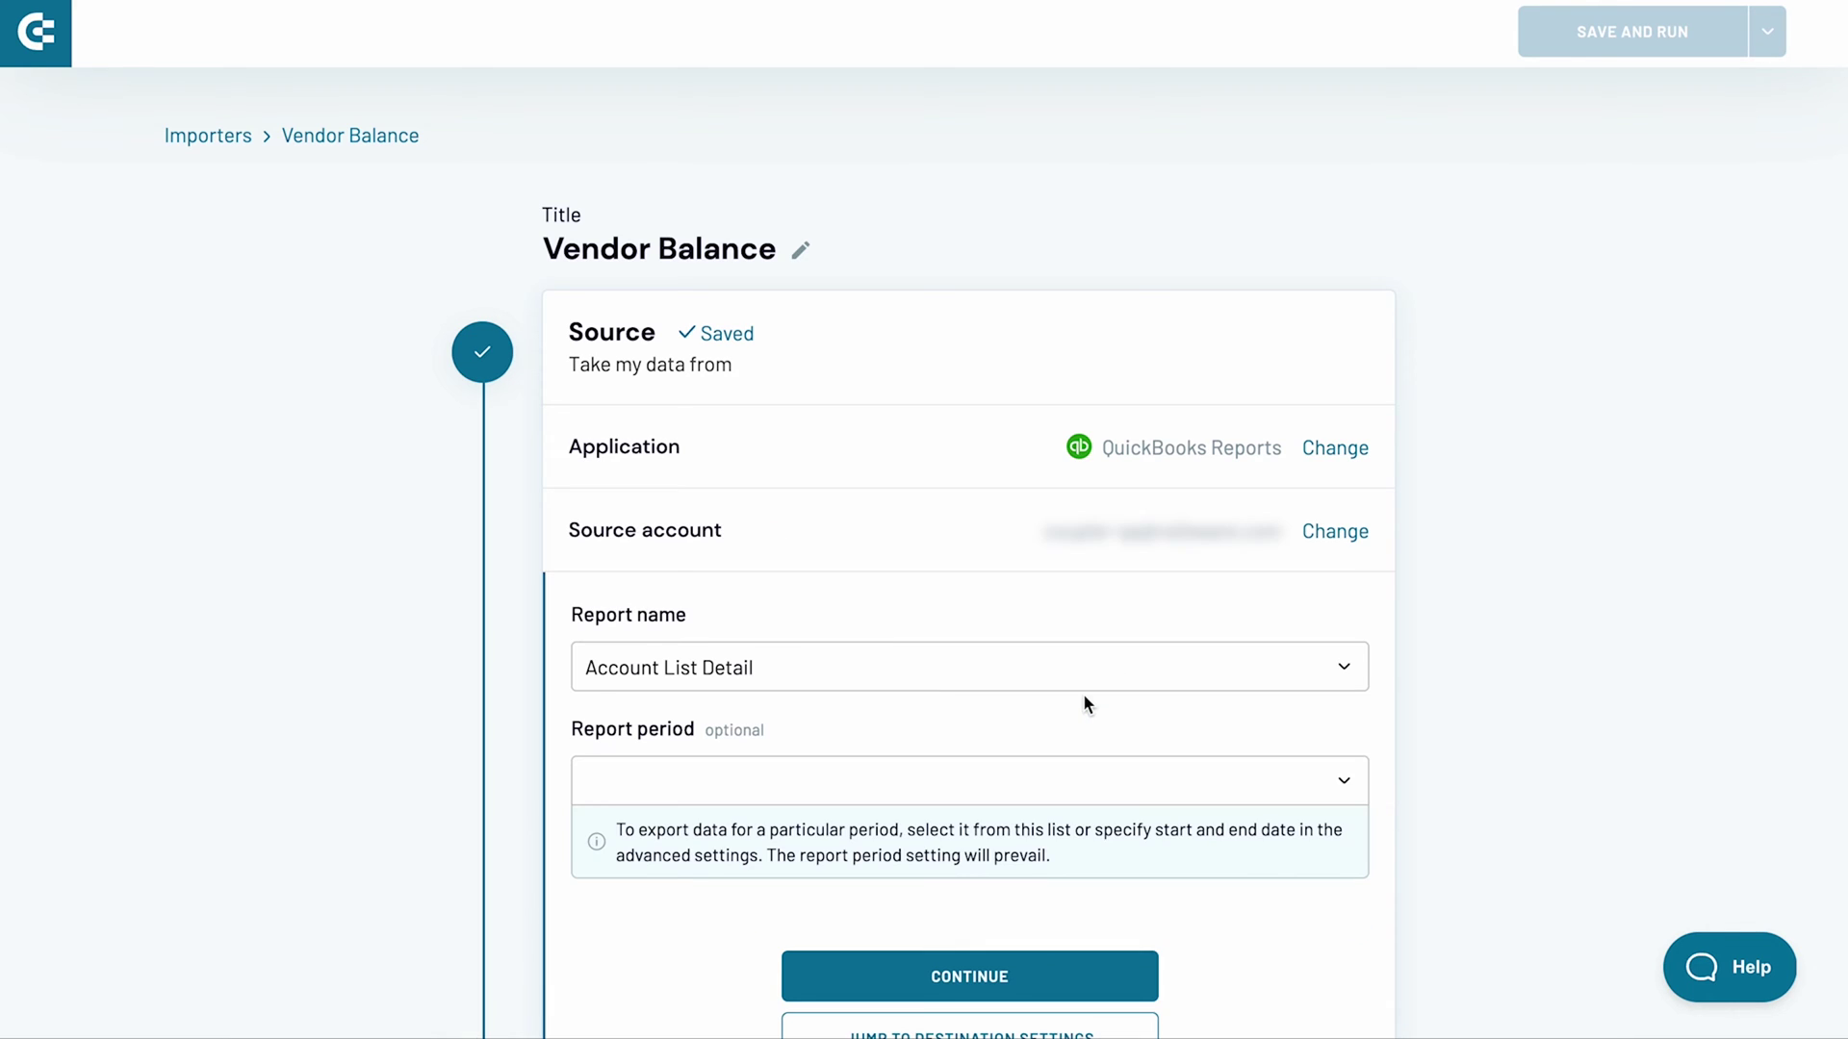
# Select the Vendor Balance Detail report for period Yesterday and confirm the source settings.
pyautogui.click(966, 656)
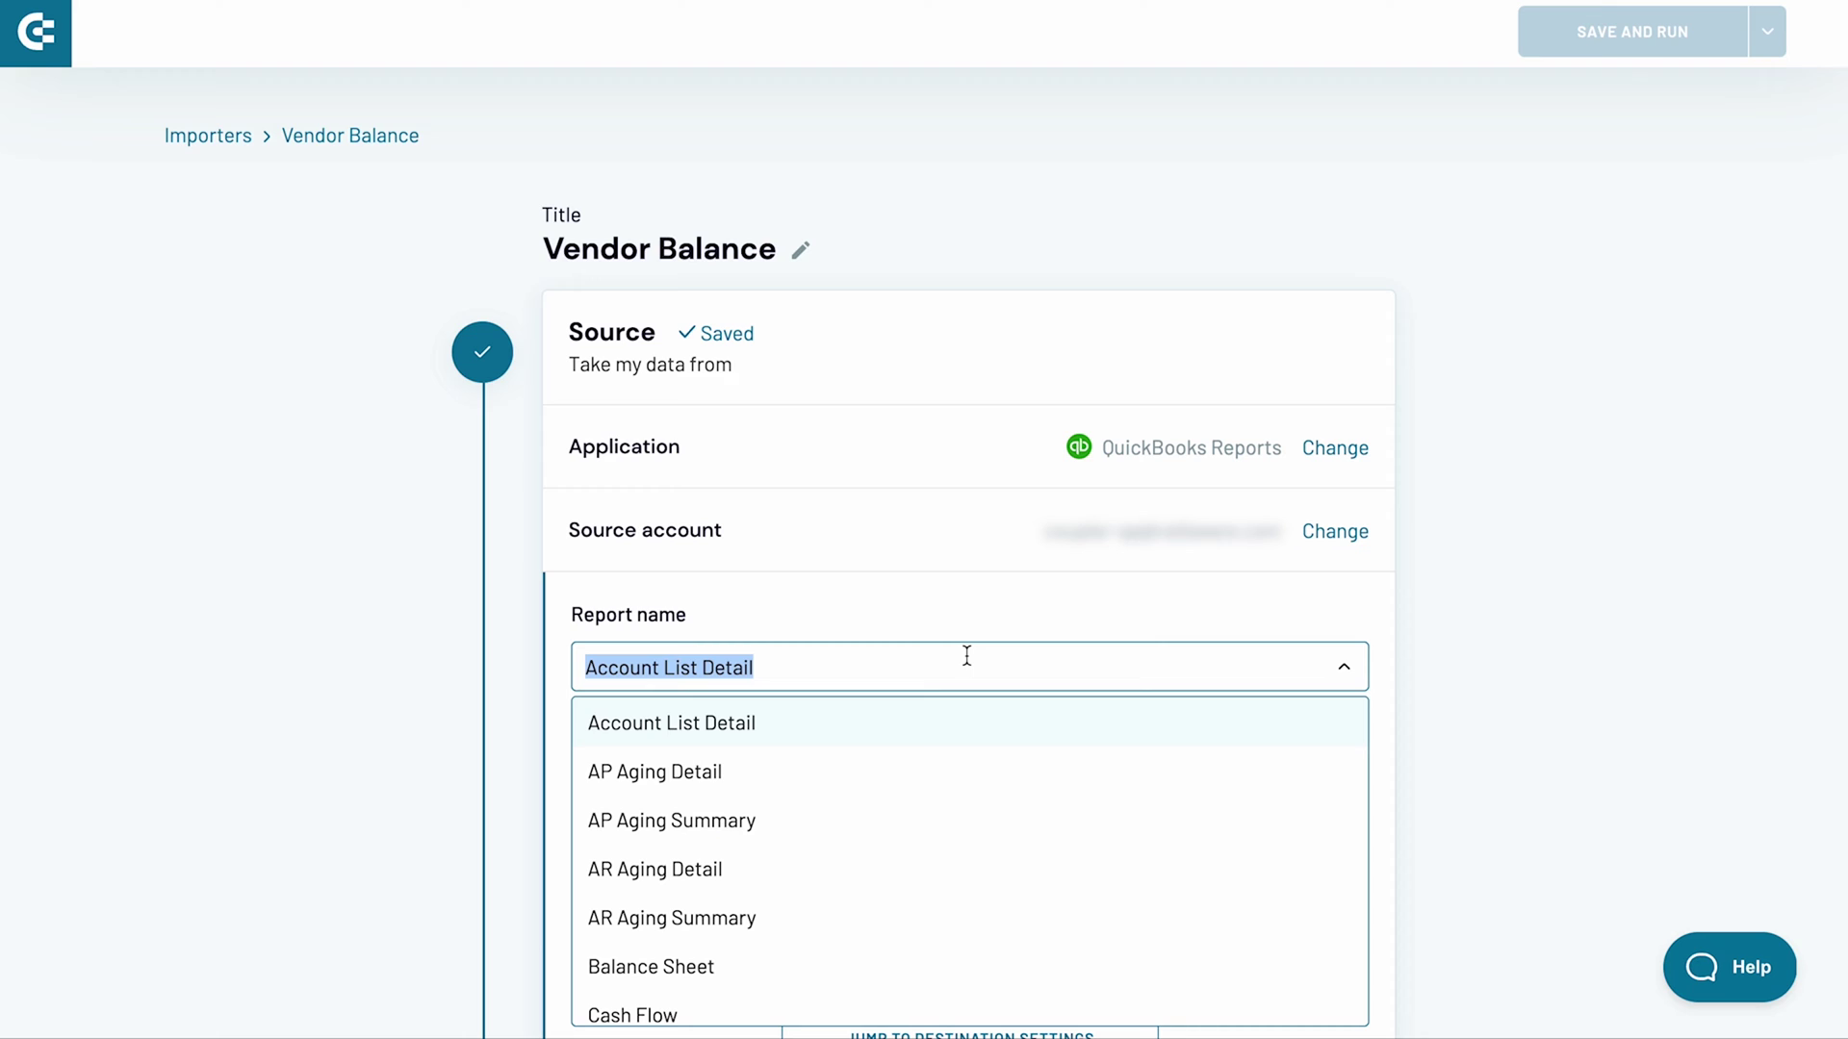
pyautogui.write('ve')
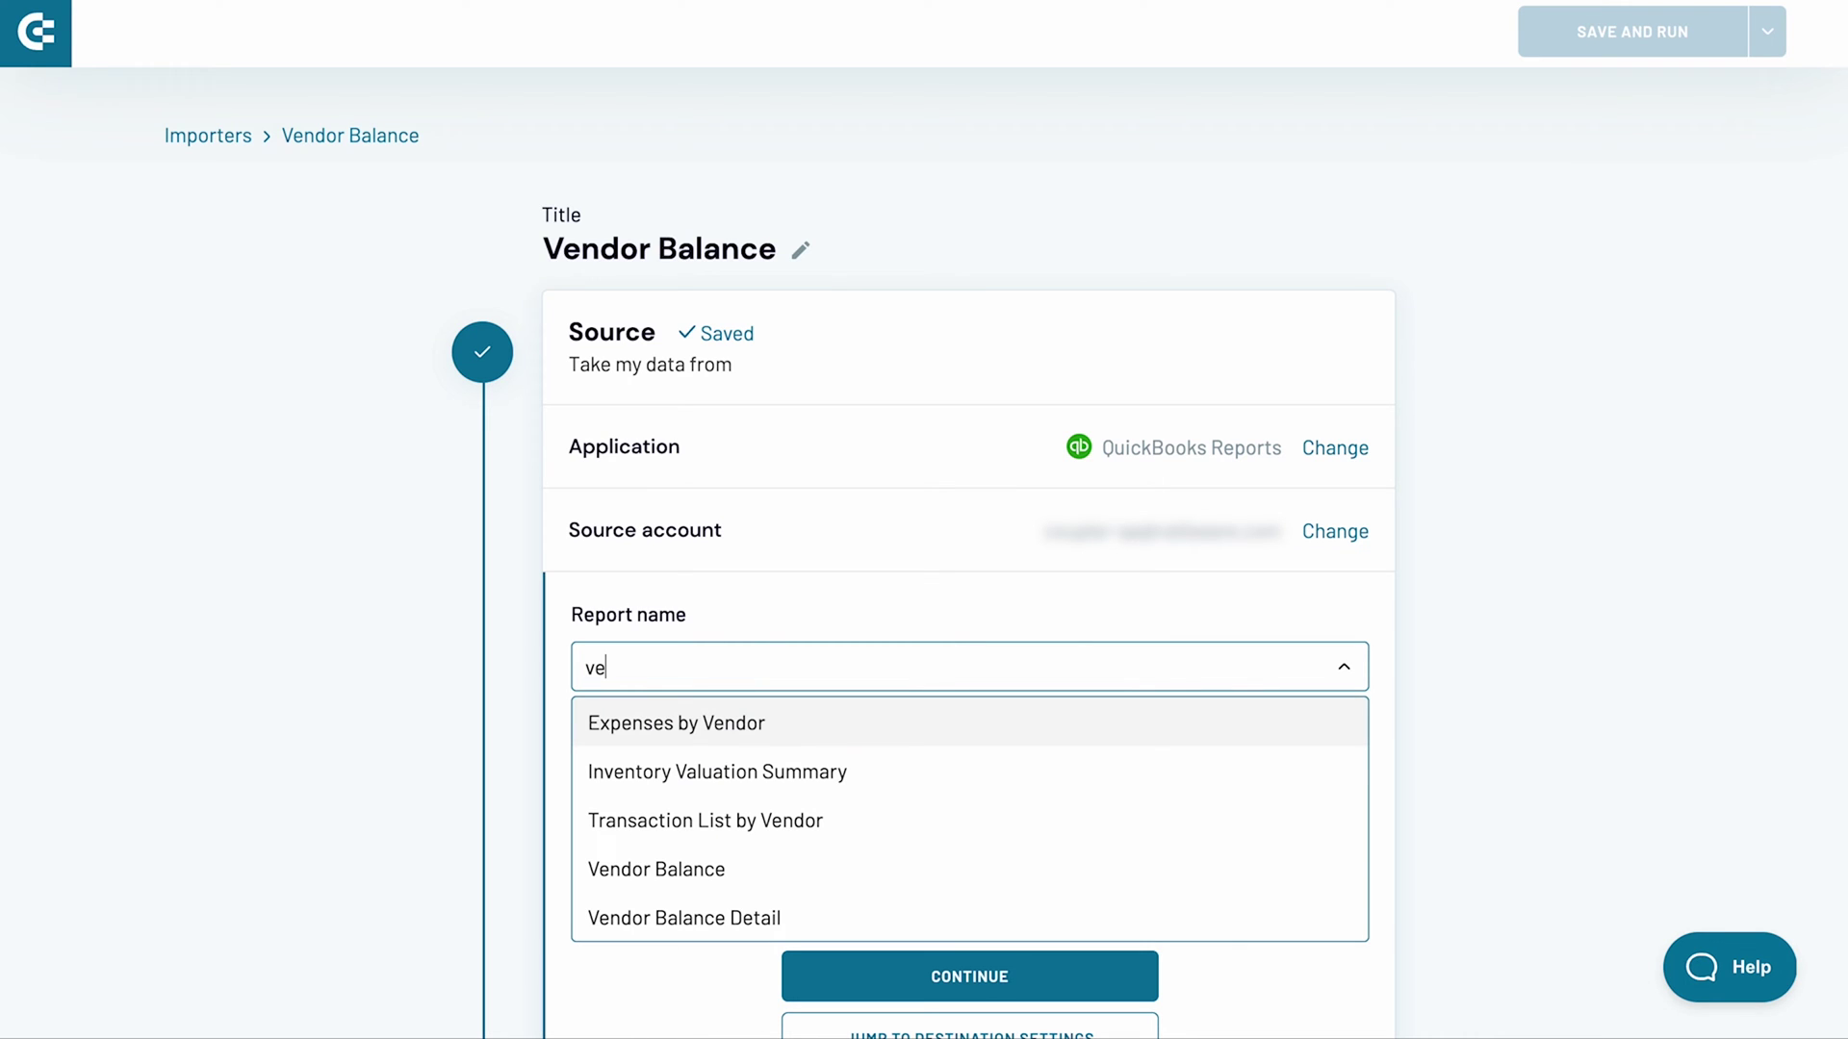
pyautogui.click(825, 921)
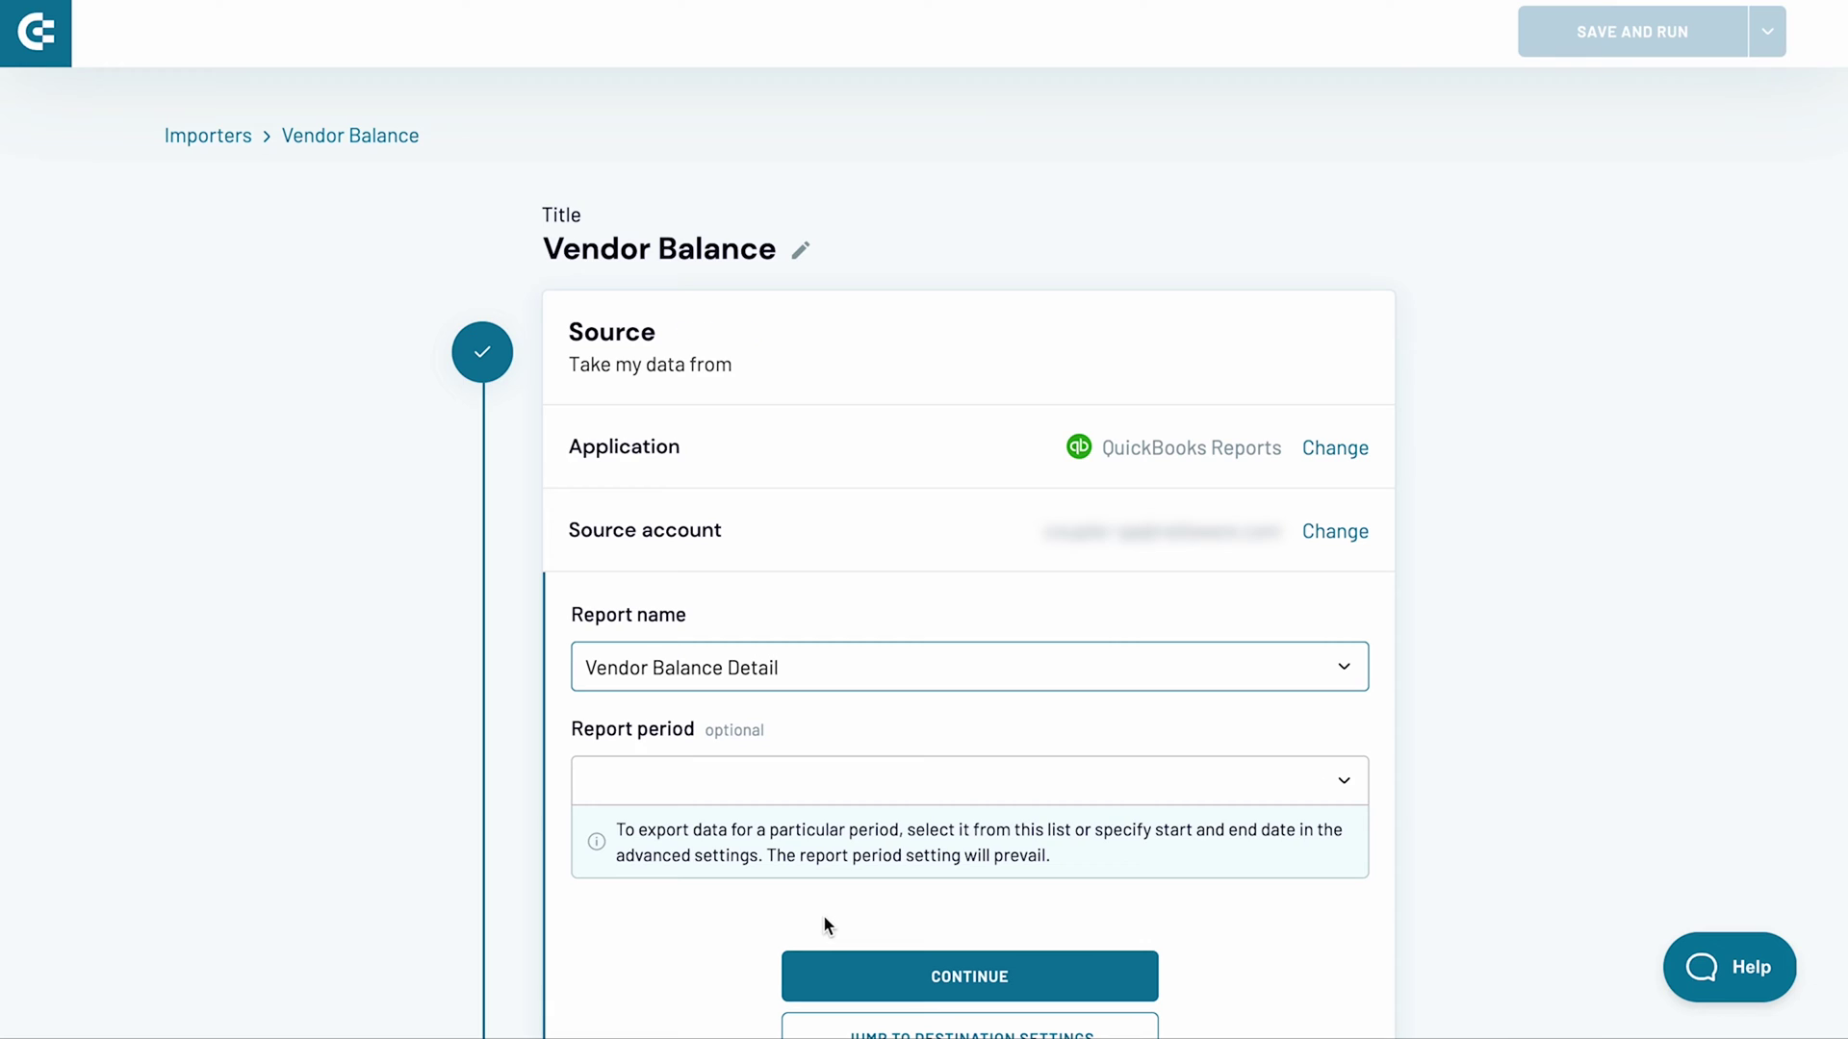
pyautogui.click(830, 781)
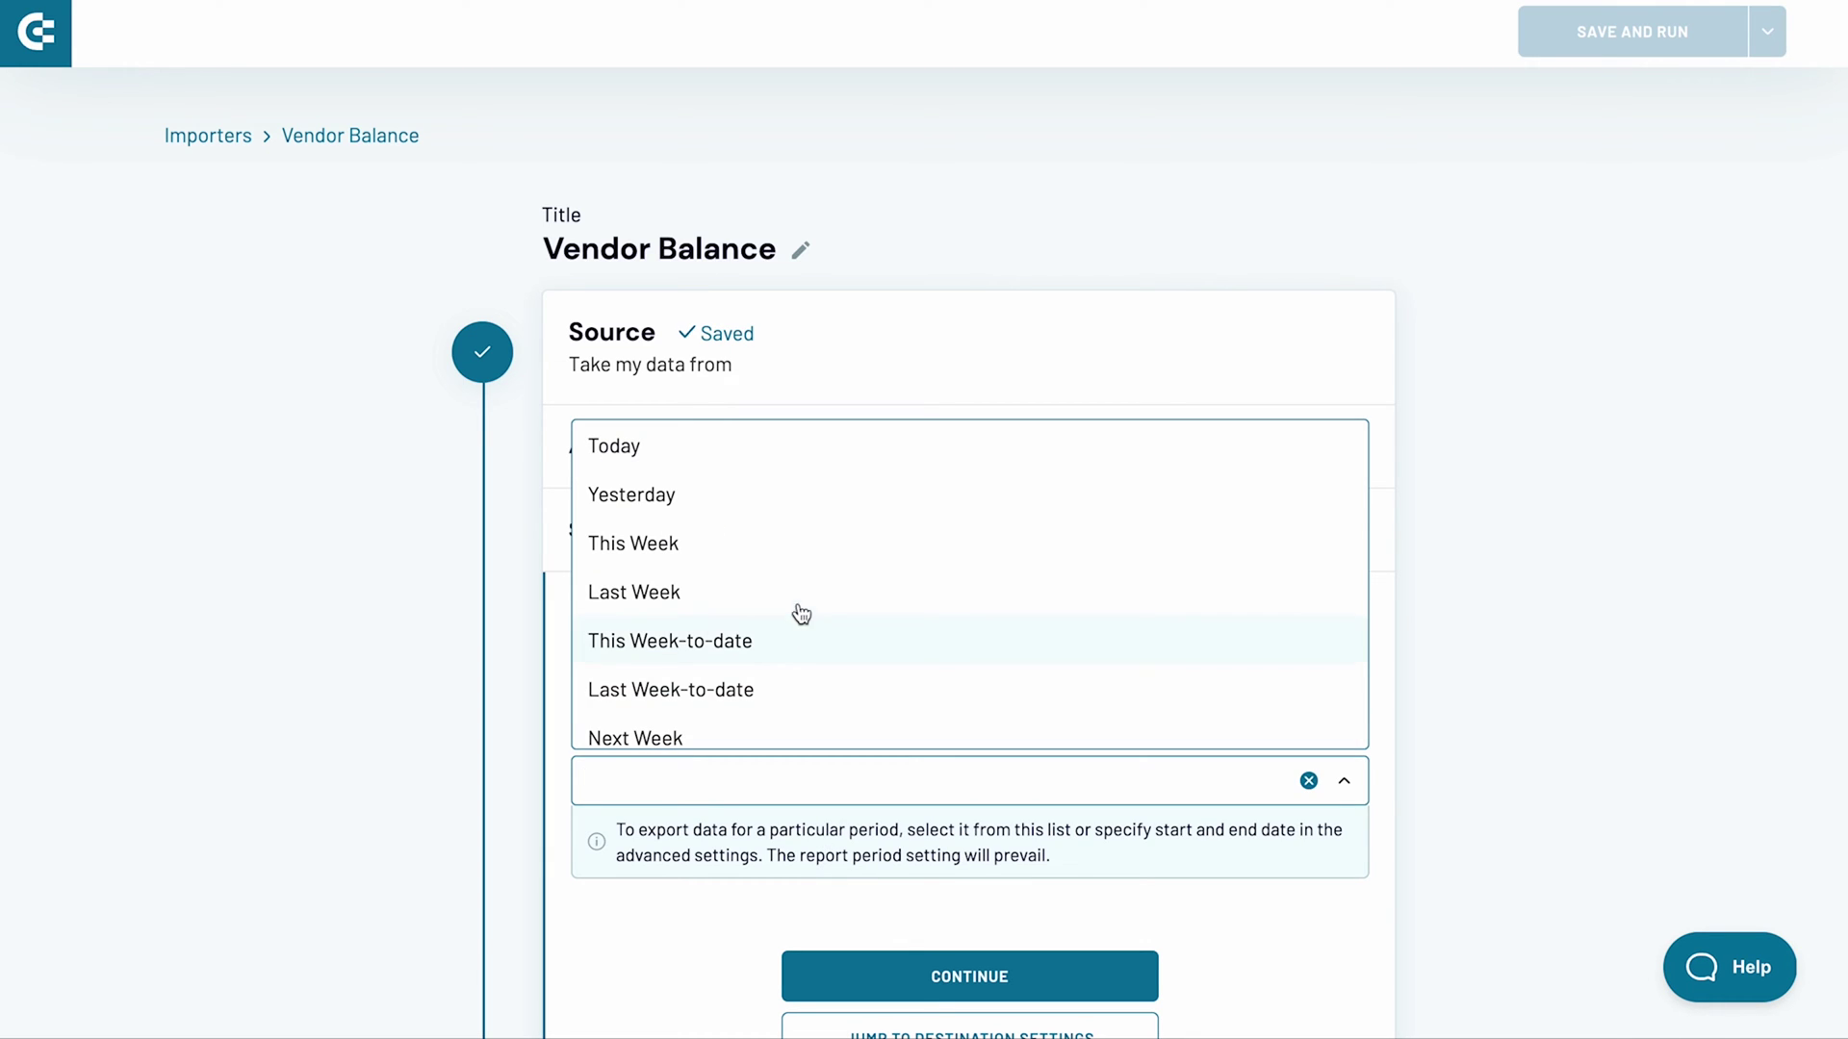
pyautogui.click(785, 502)
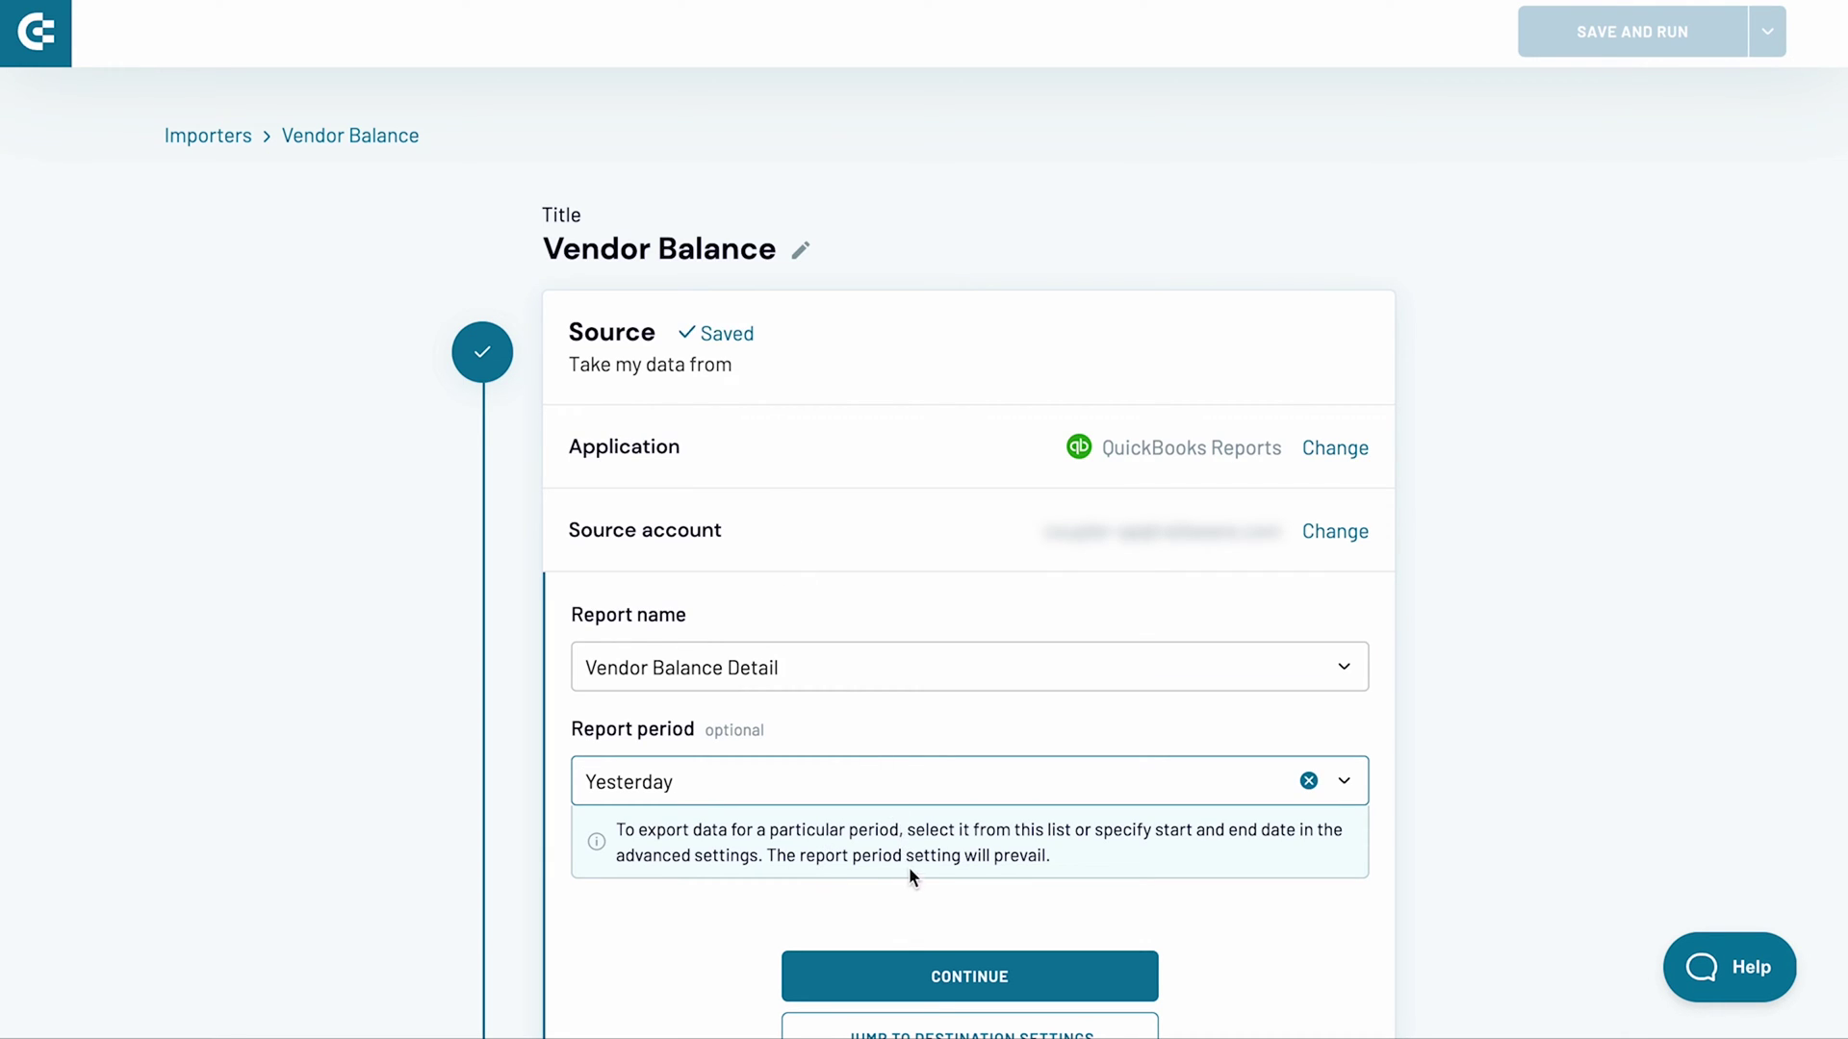
pyautogui.click(915, 967)
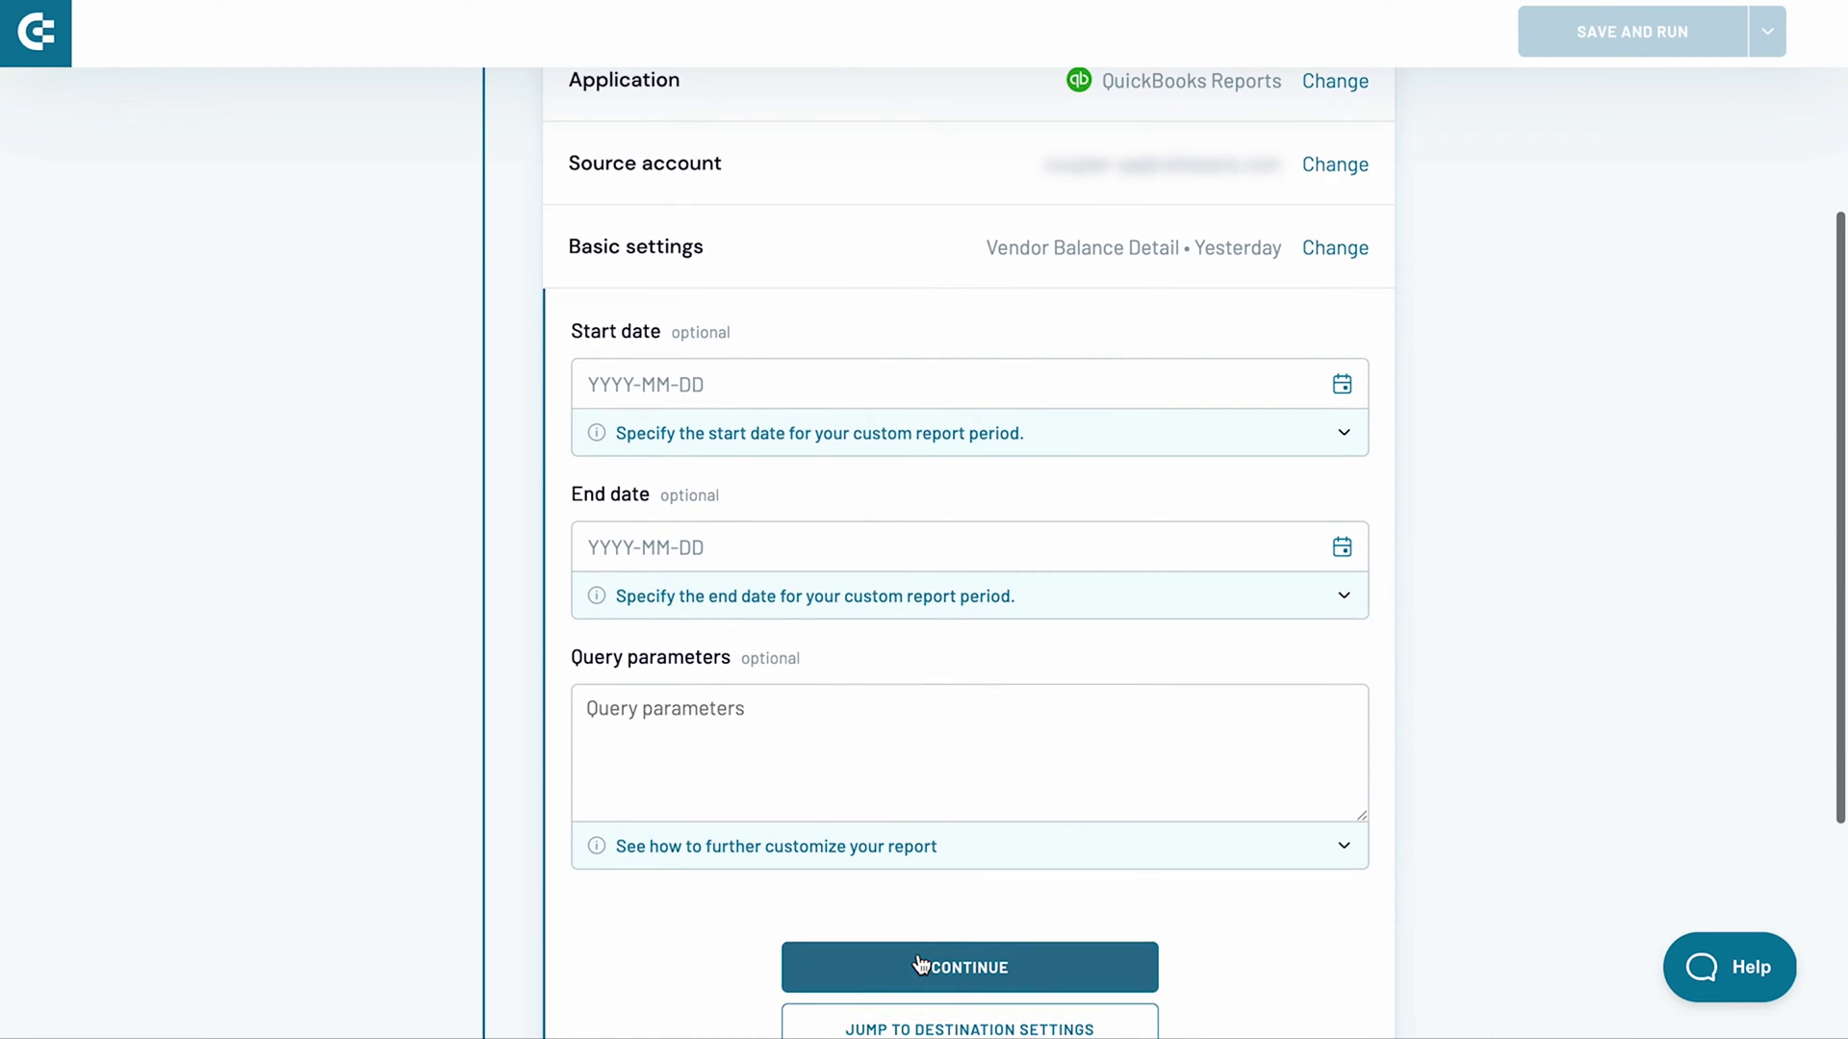
pyautogui.click(918, 965)
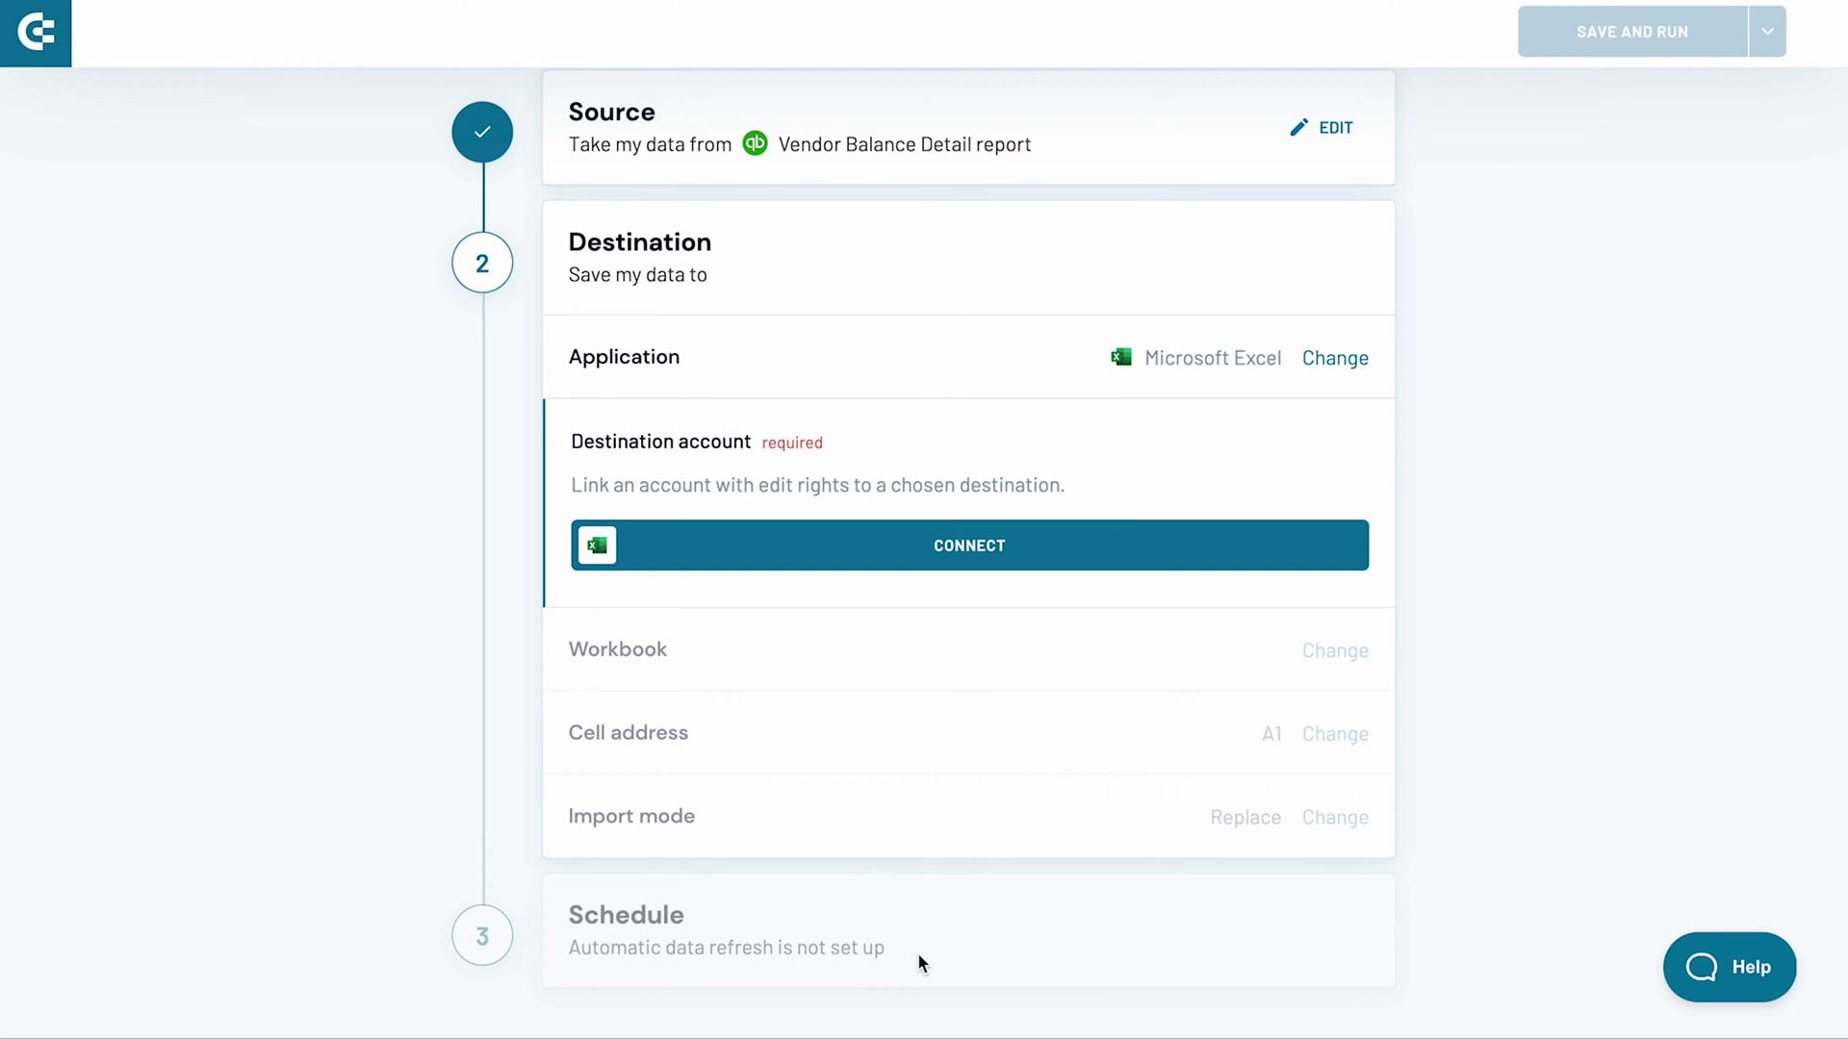
# Connect and confirm a Microsoft account for the Excel destination.
pyautogui.click(1002, 564)
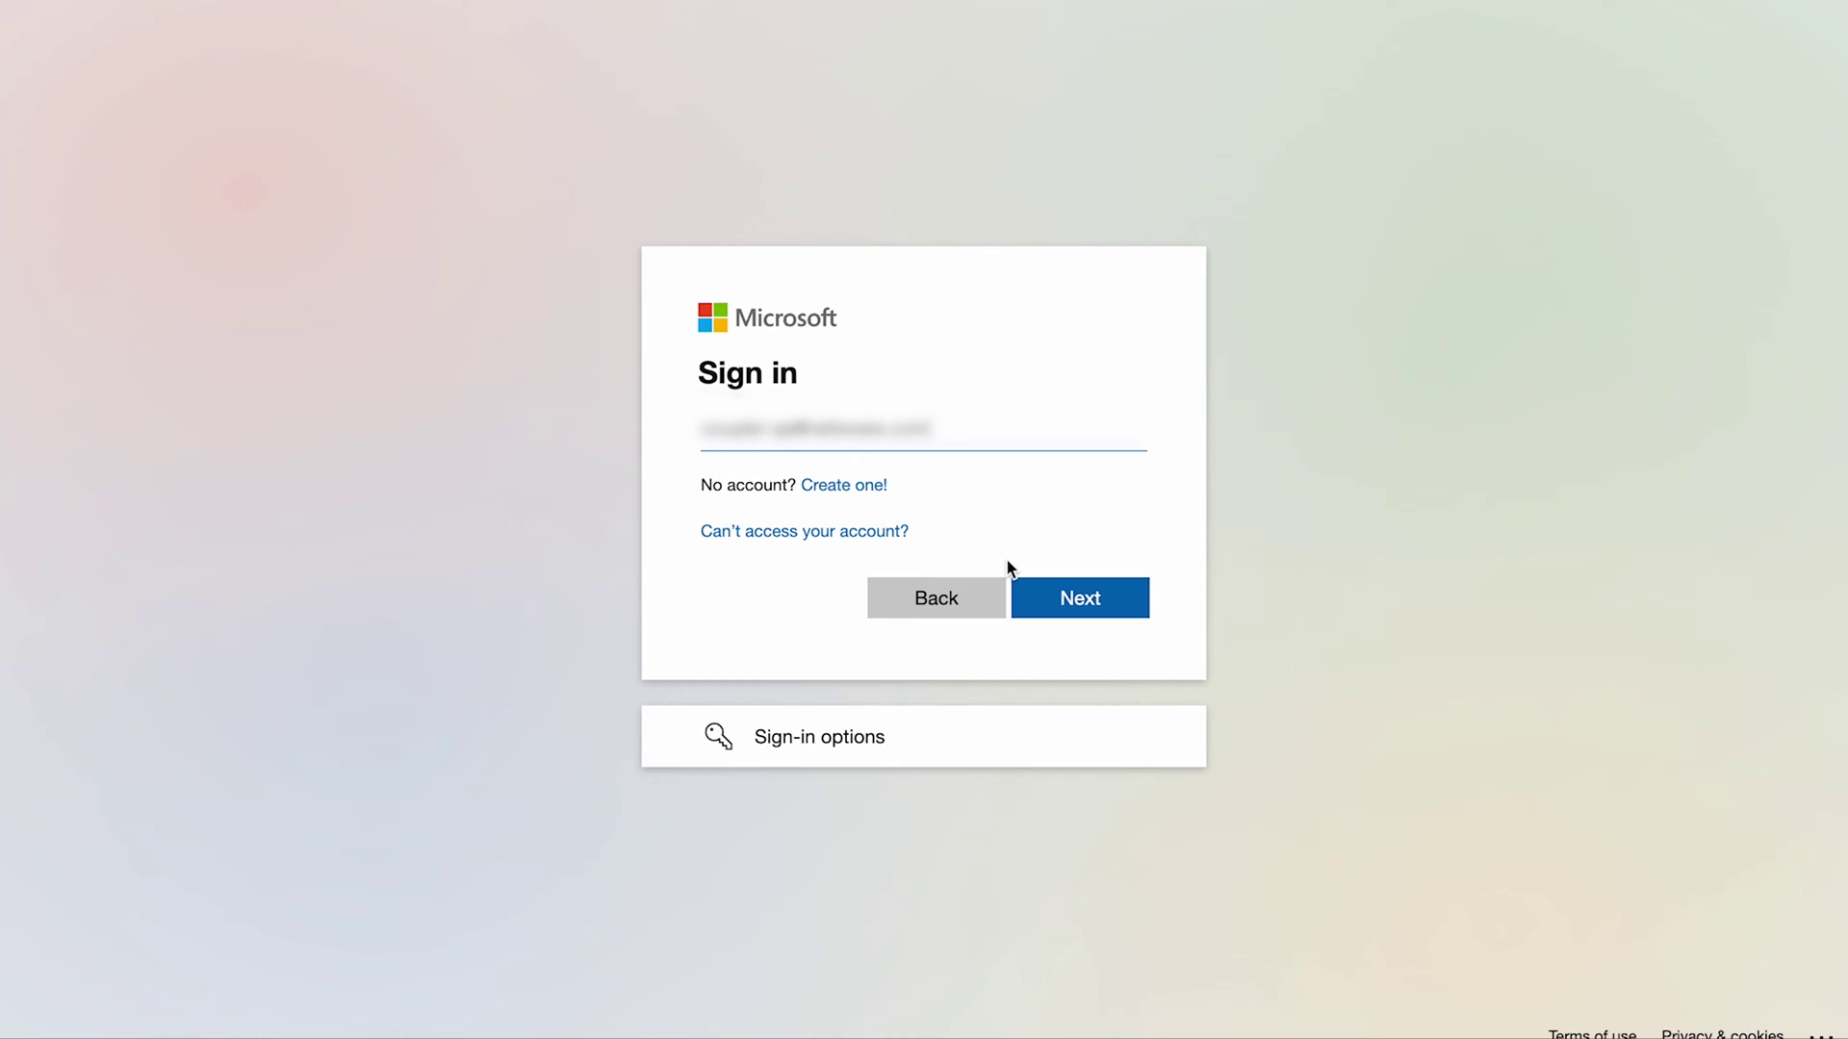
pyautogui.click(1069, 619)
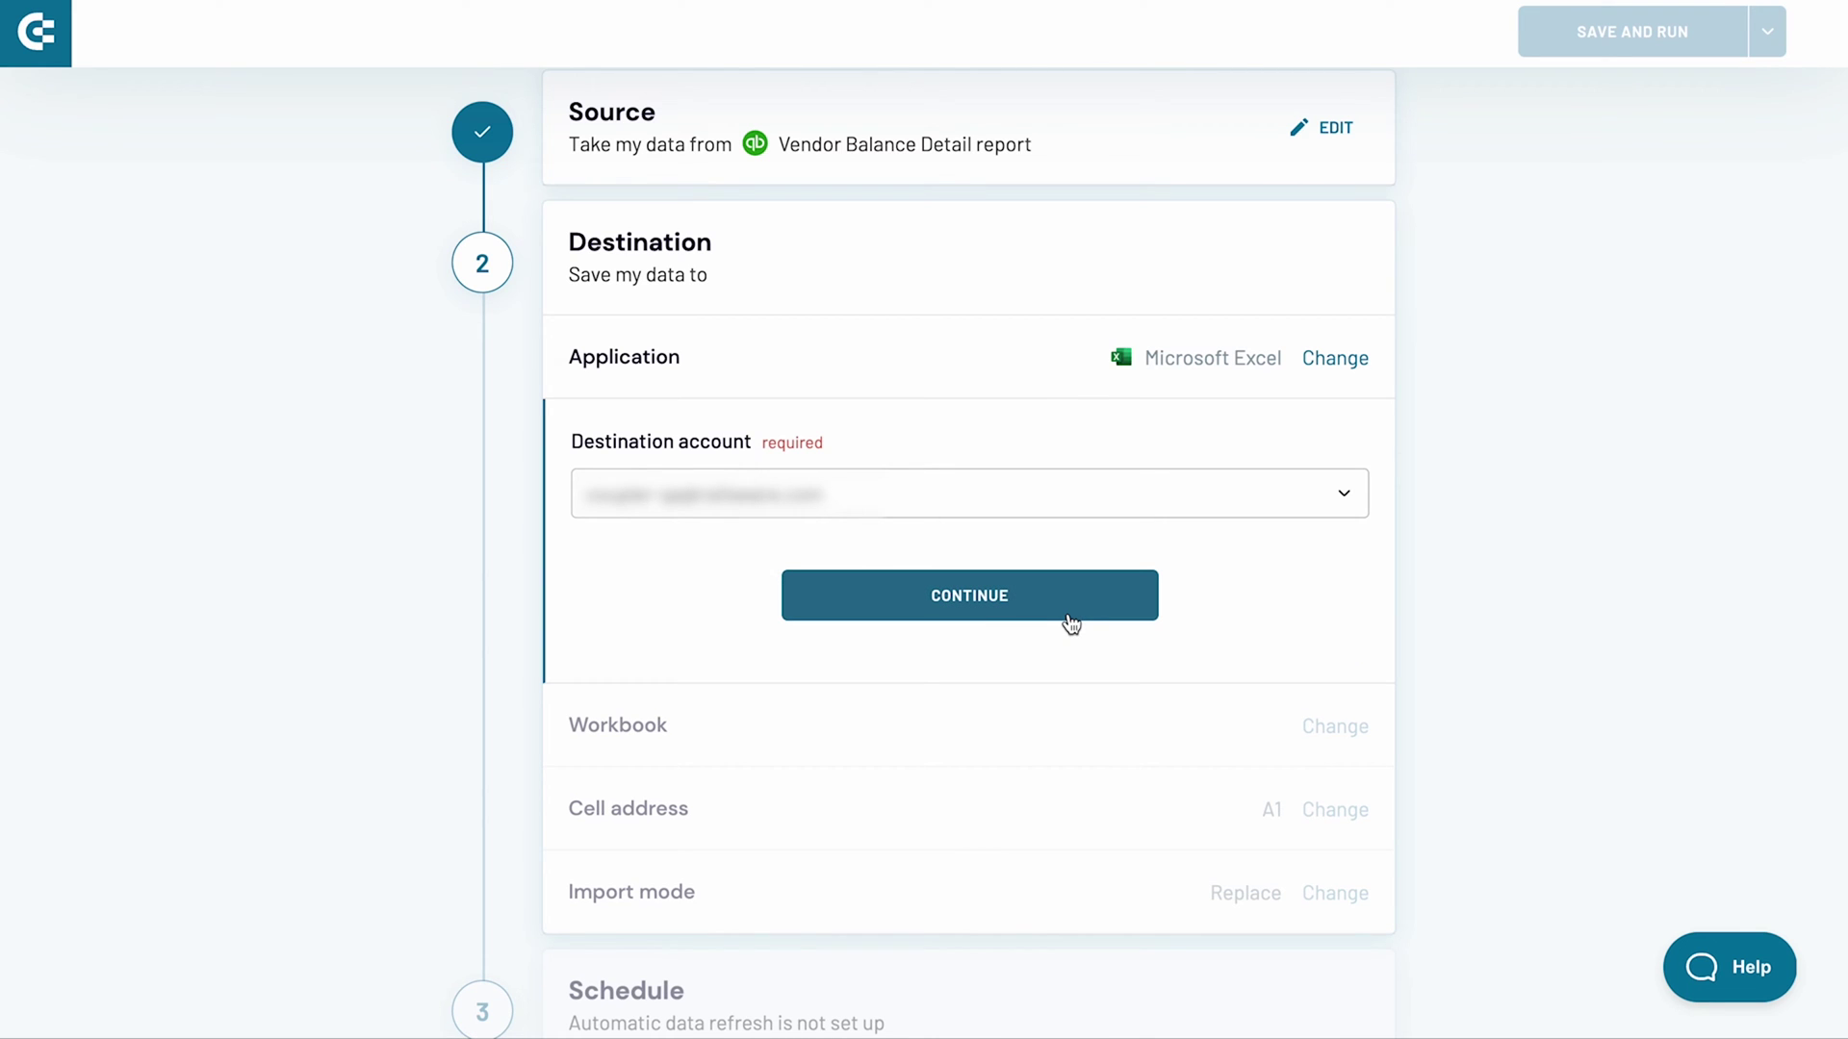
pyautogui.click(1069, 621)
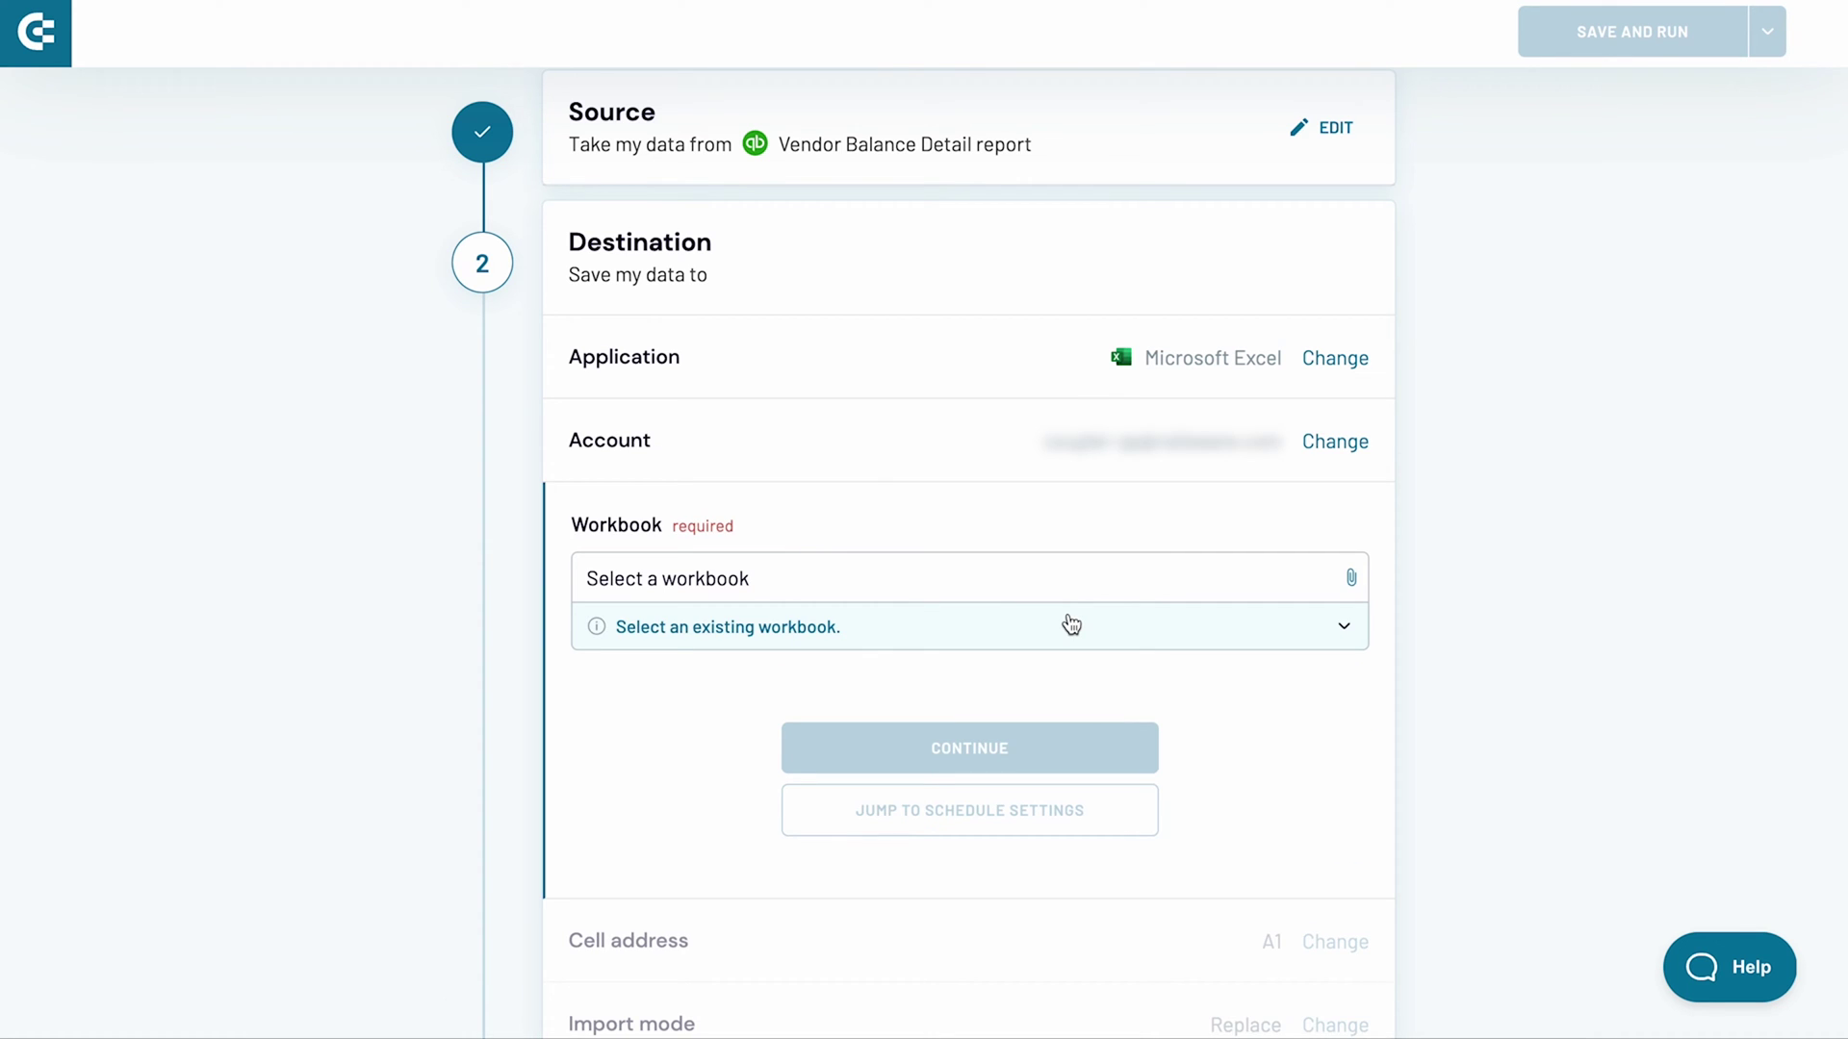
# Select QuickBooks to Excel.xlsx from the OneDrive tutorials folder.
pyautogui.click(1071, 623)
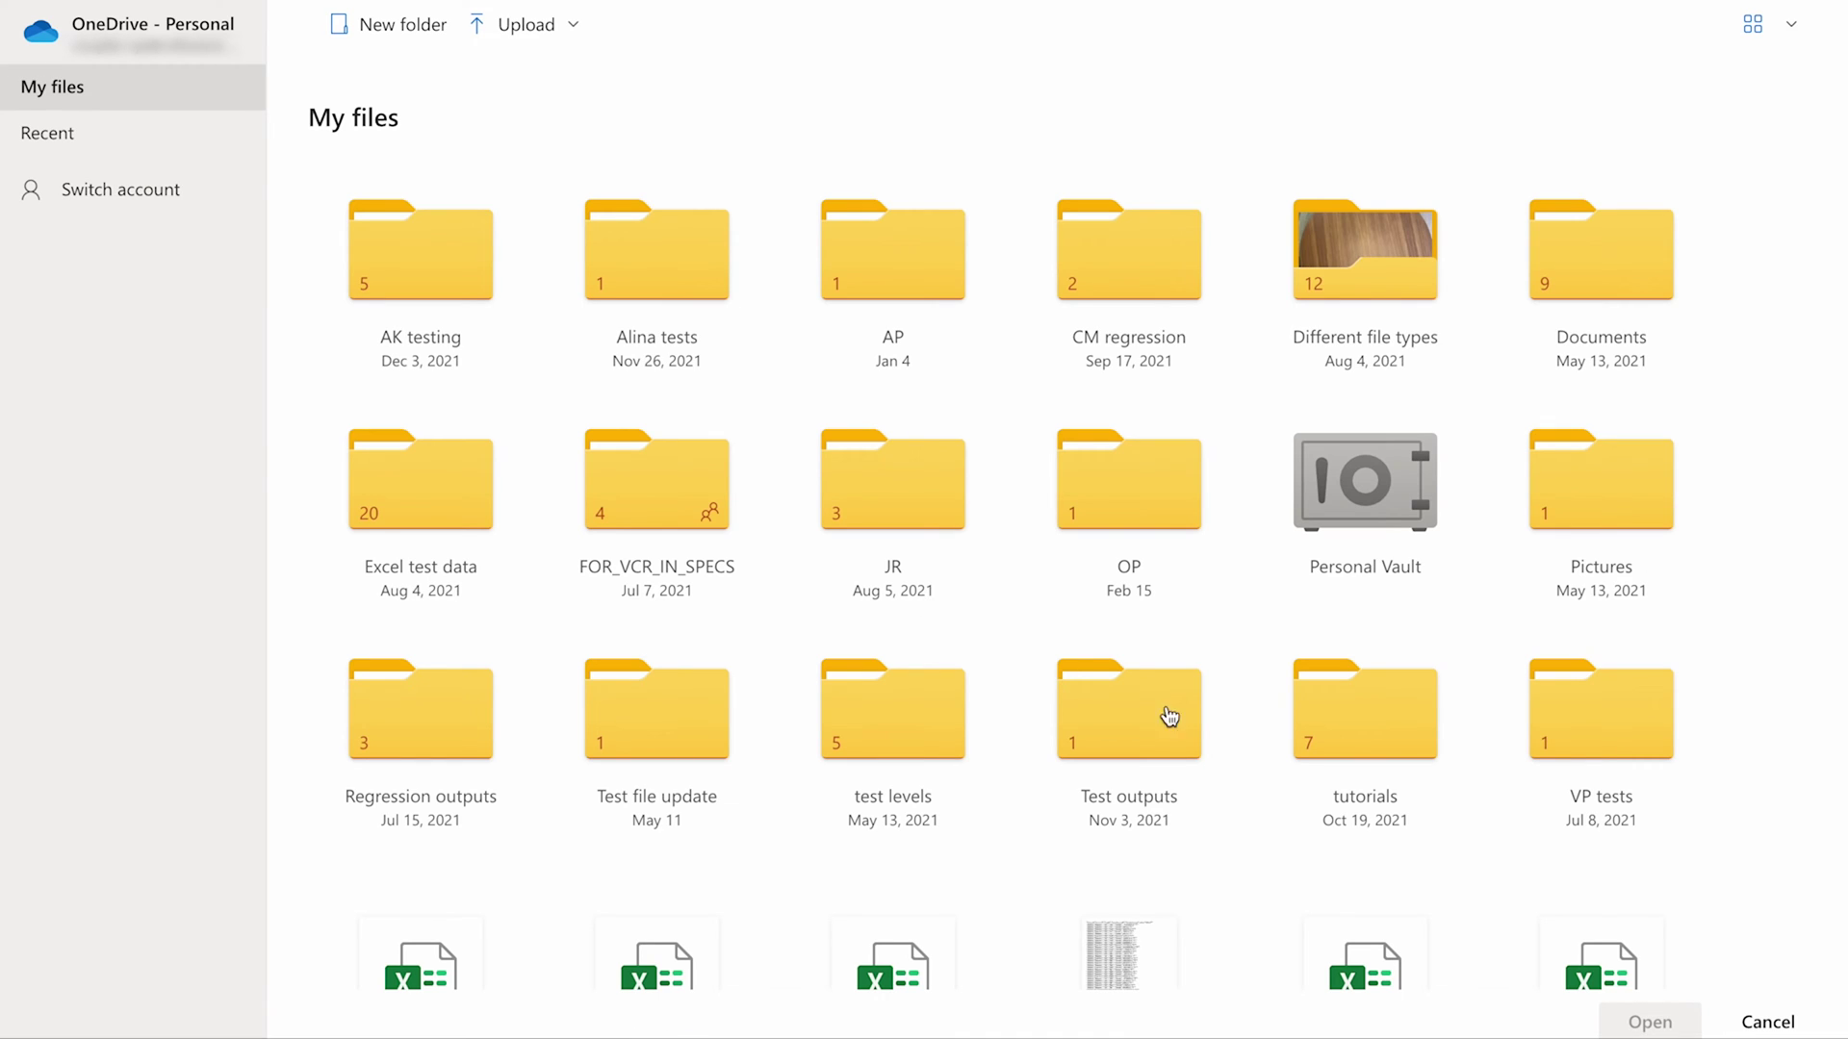
pyautogui.click(1355, 737)
pyautogui.click(989, 203)
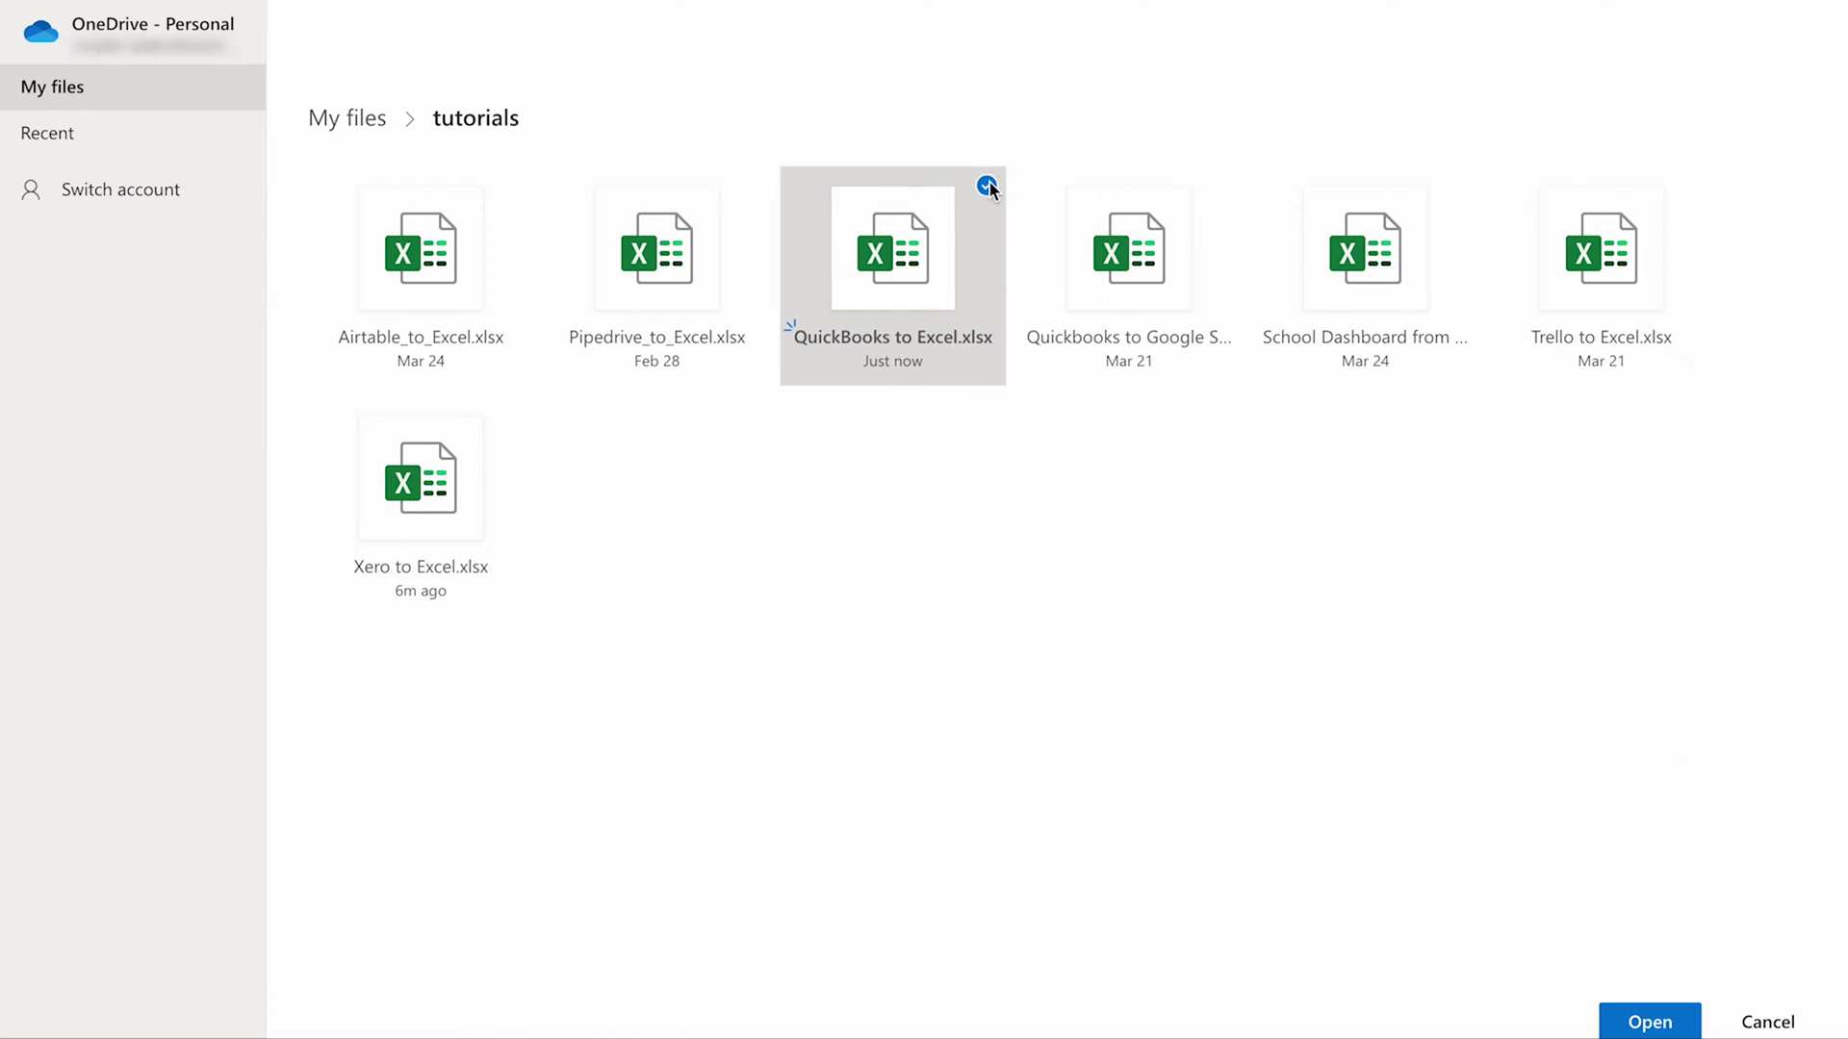
# Save to a new 'Vendor Balance' sheet starting at A1 in Replace mode.
pyautogui.click(1640, 1021)
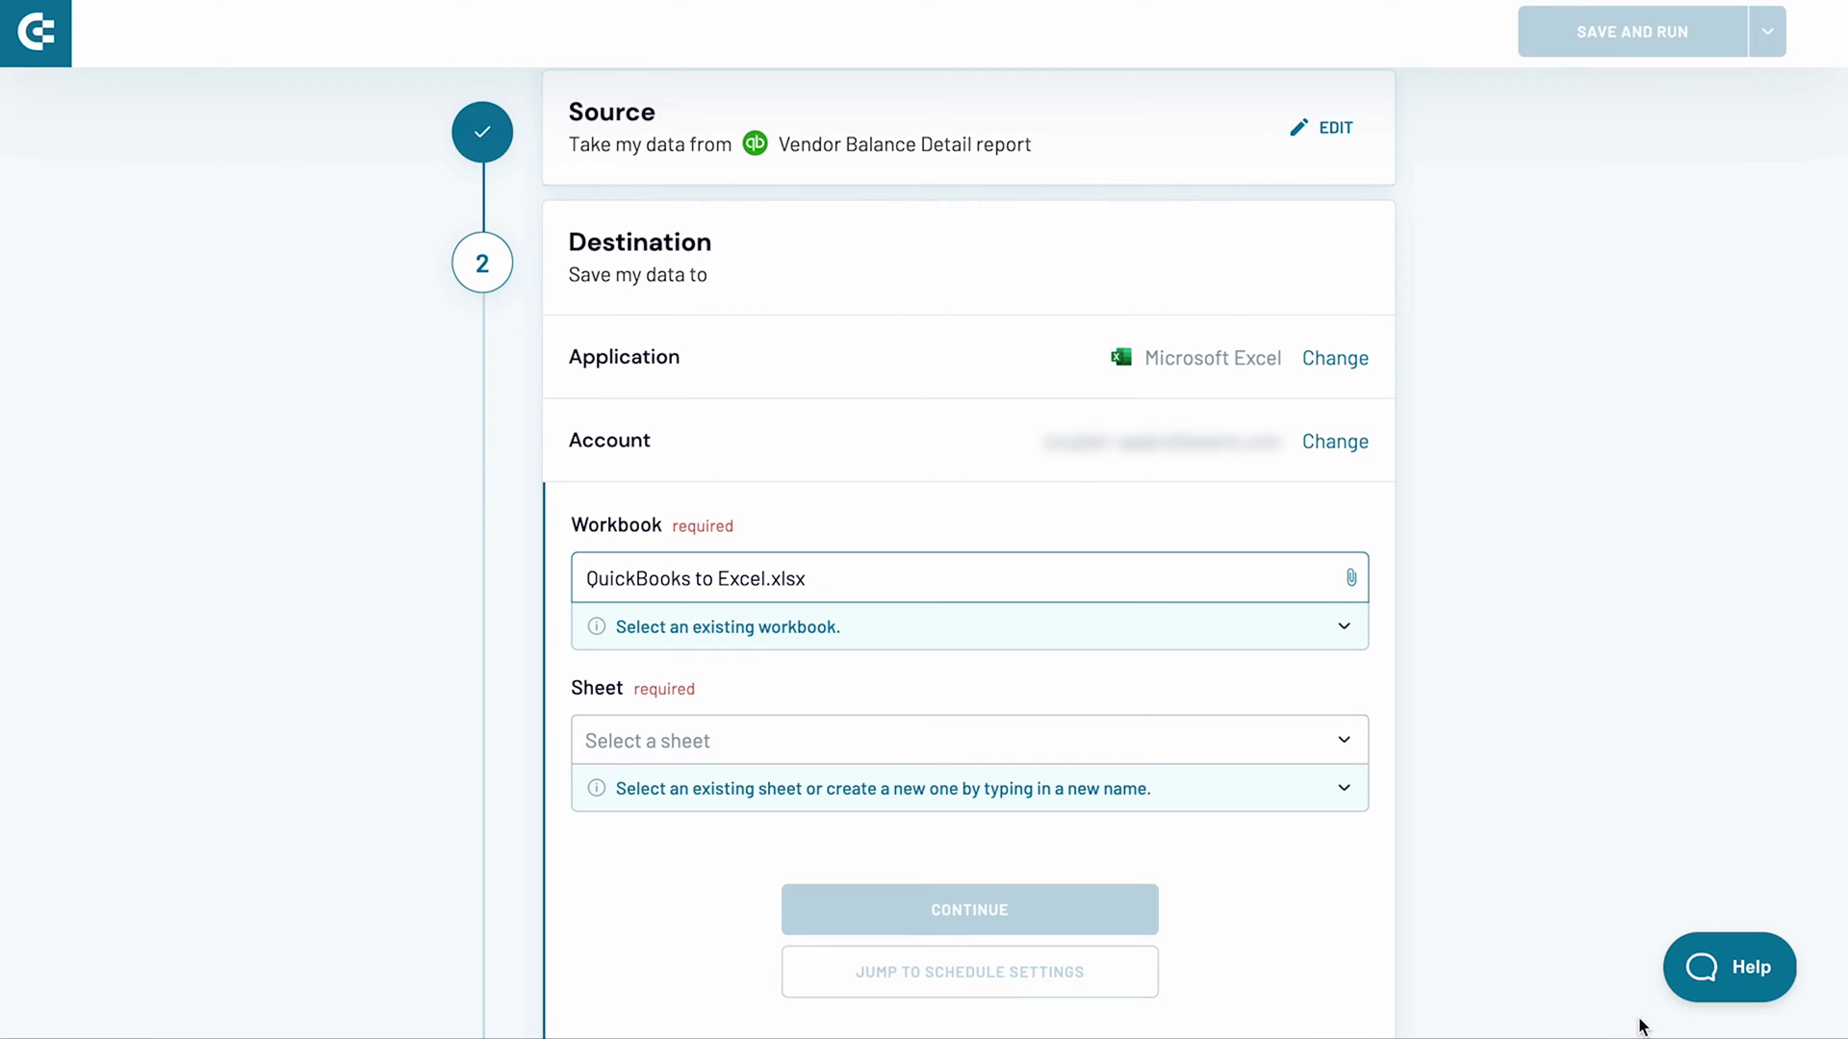
pyautogui.click(1148, 740)
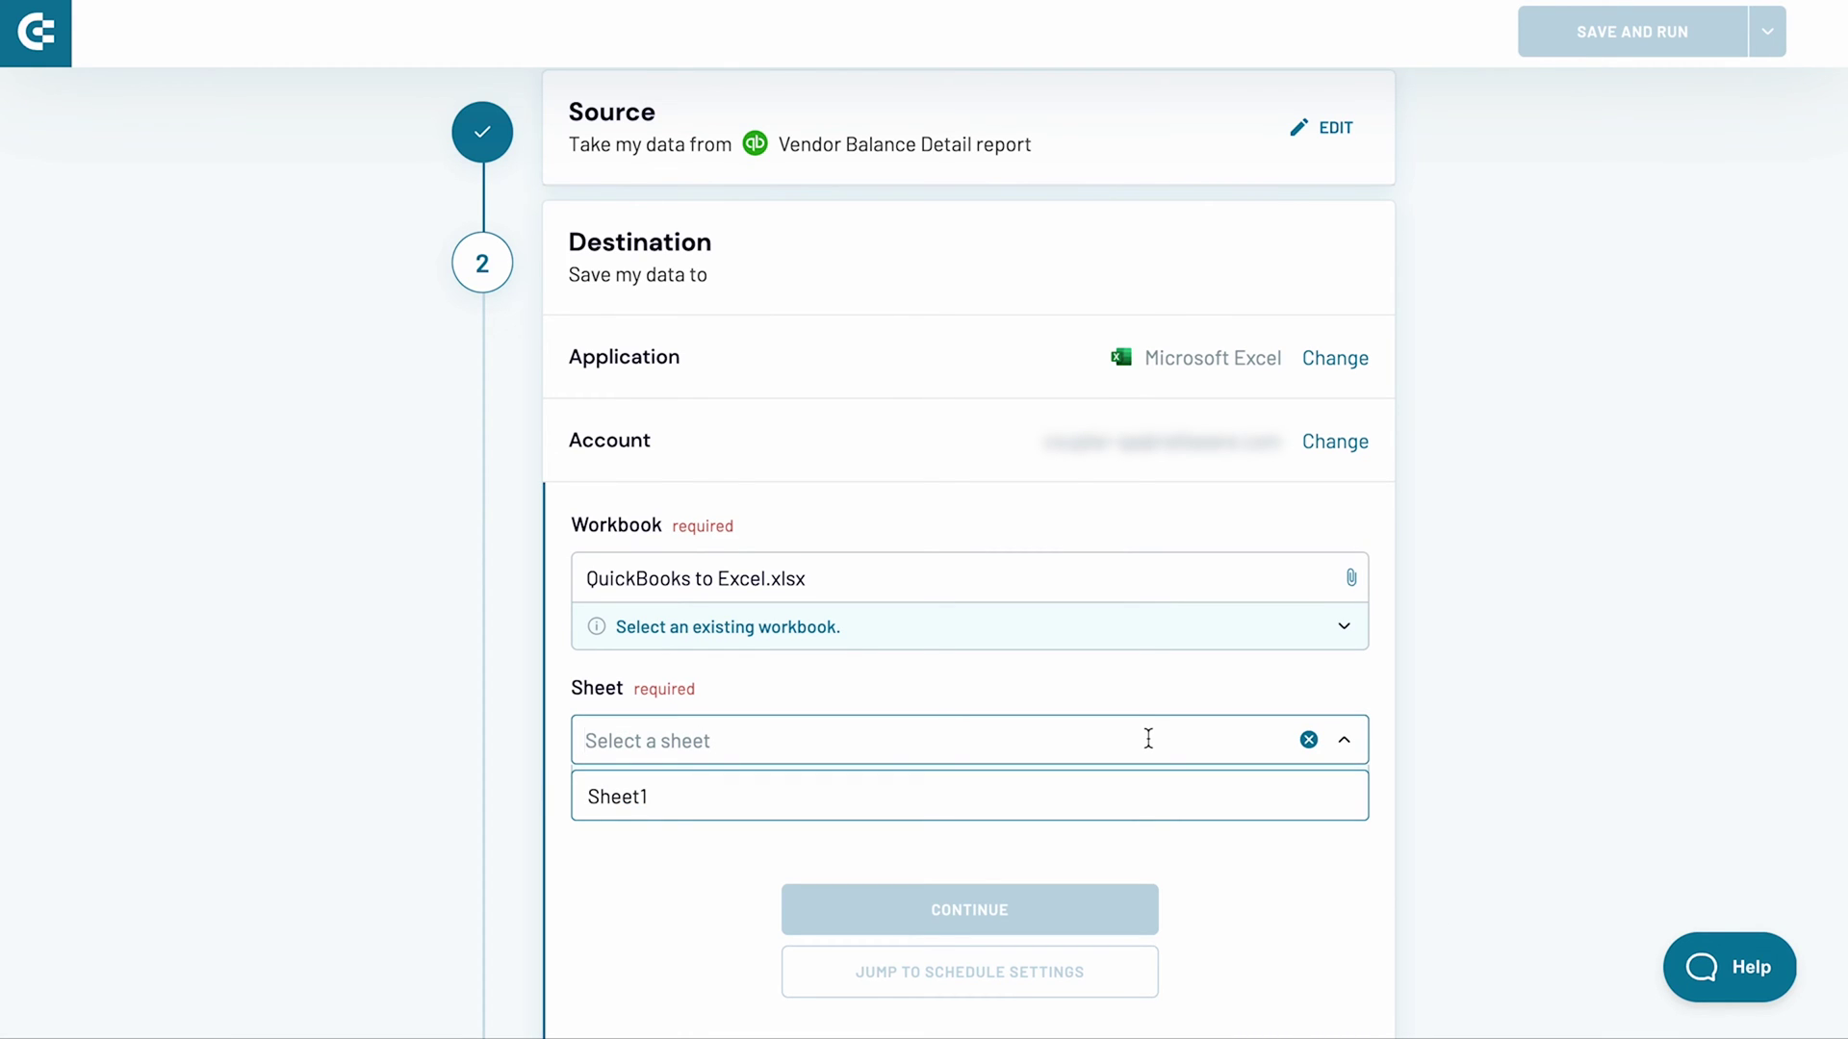
pyautogui.write('Ven')
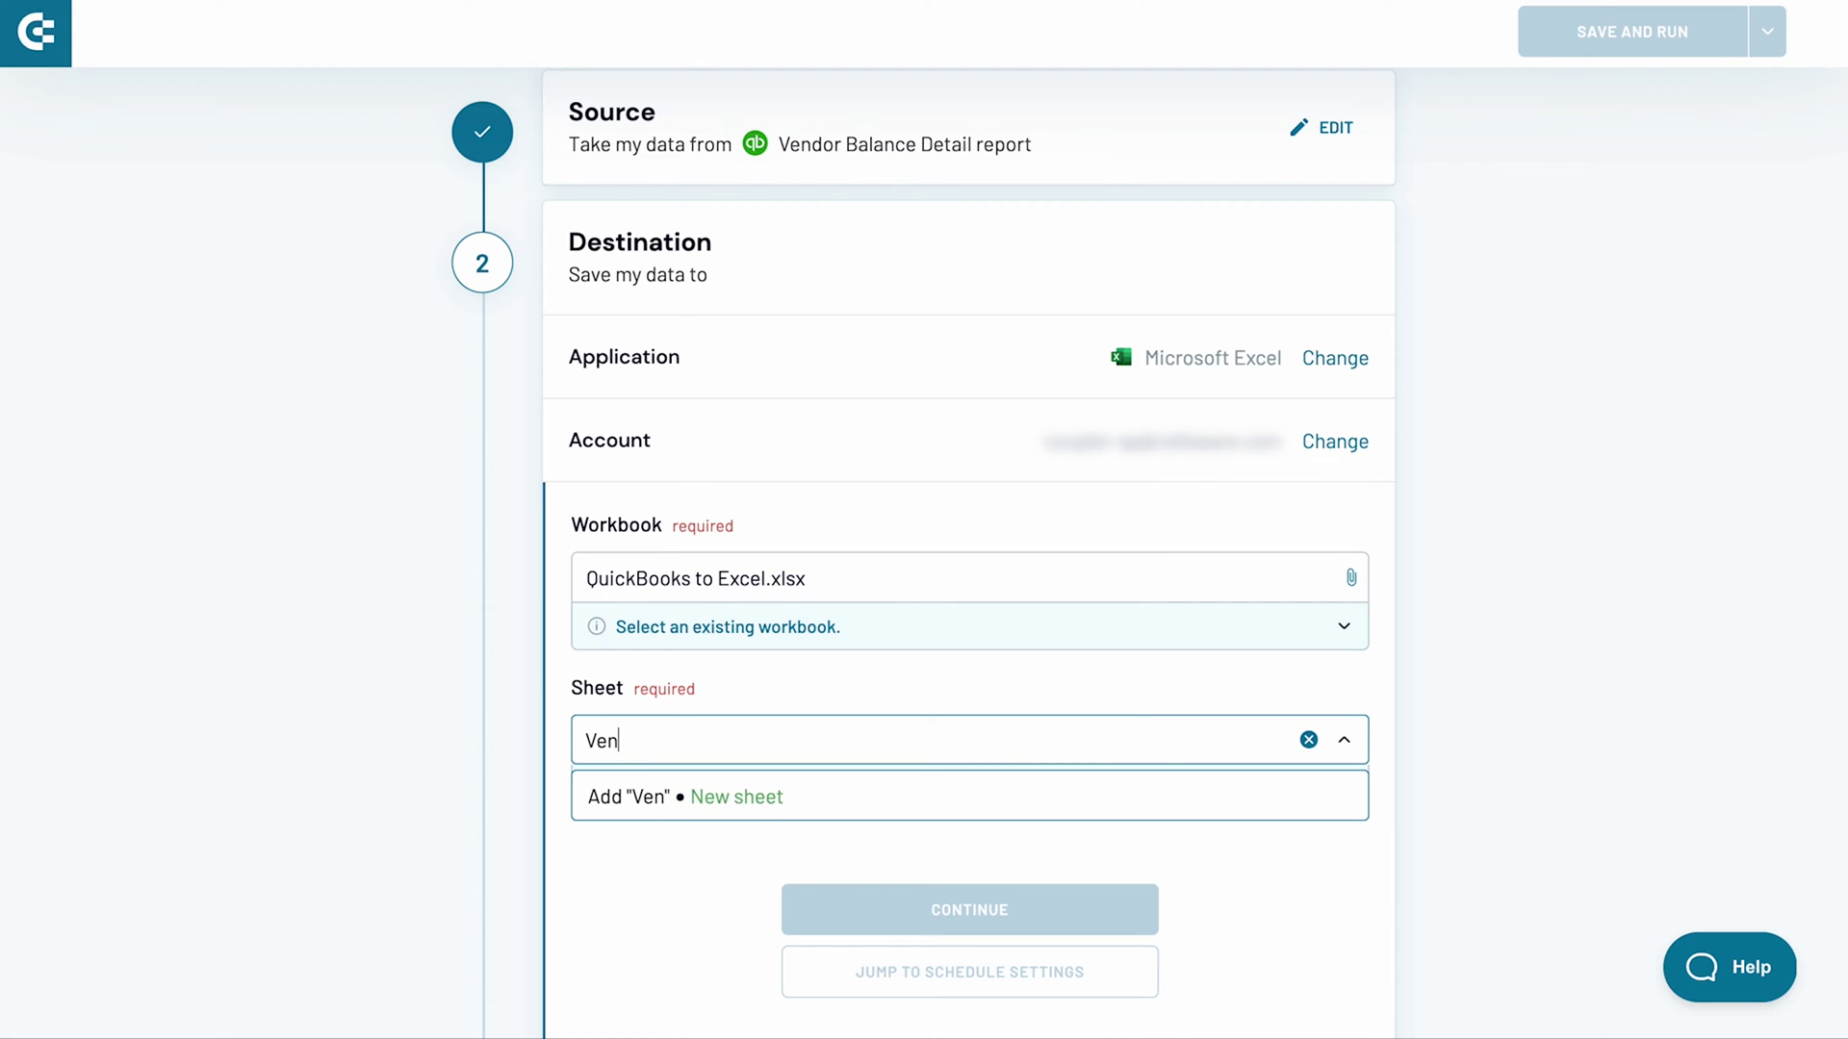
pyautogui.write('dor Balance')
pyautogui.press('Return')
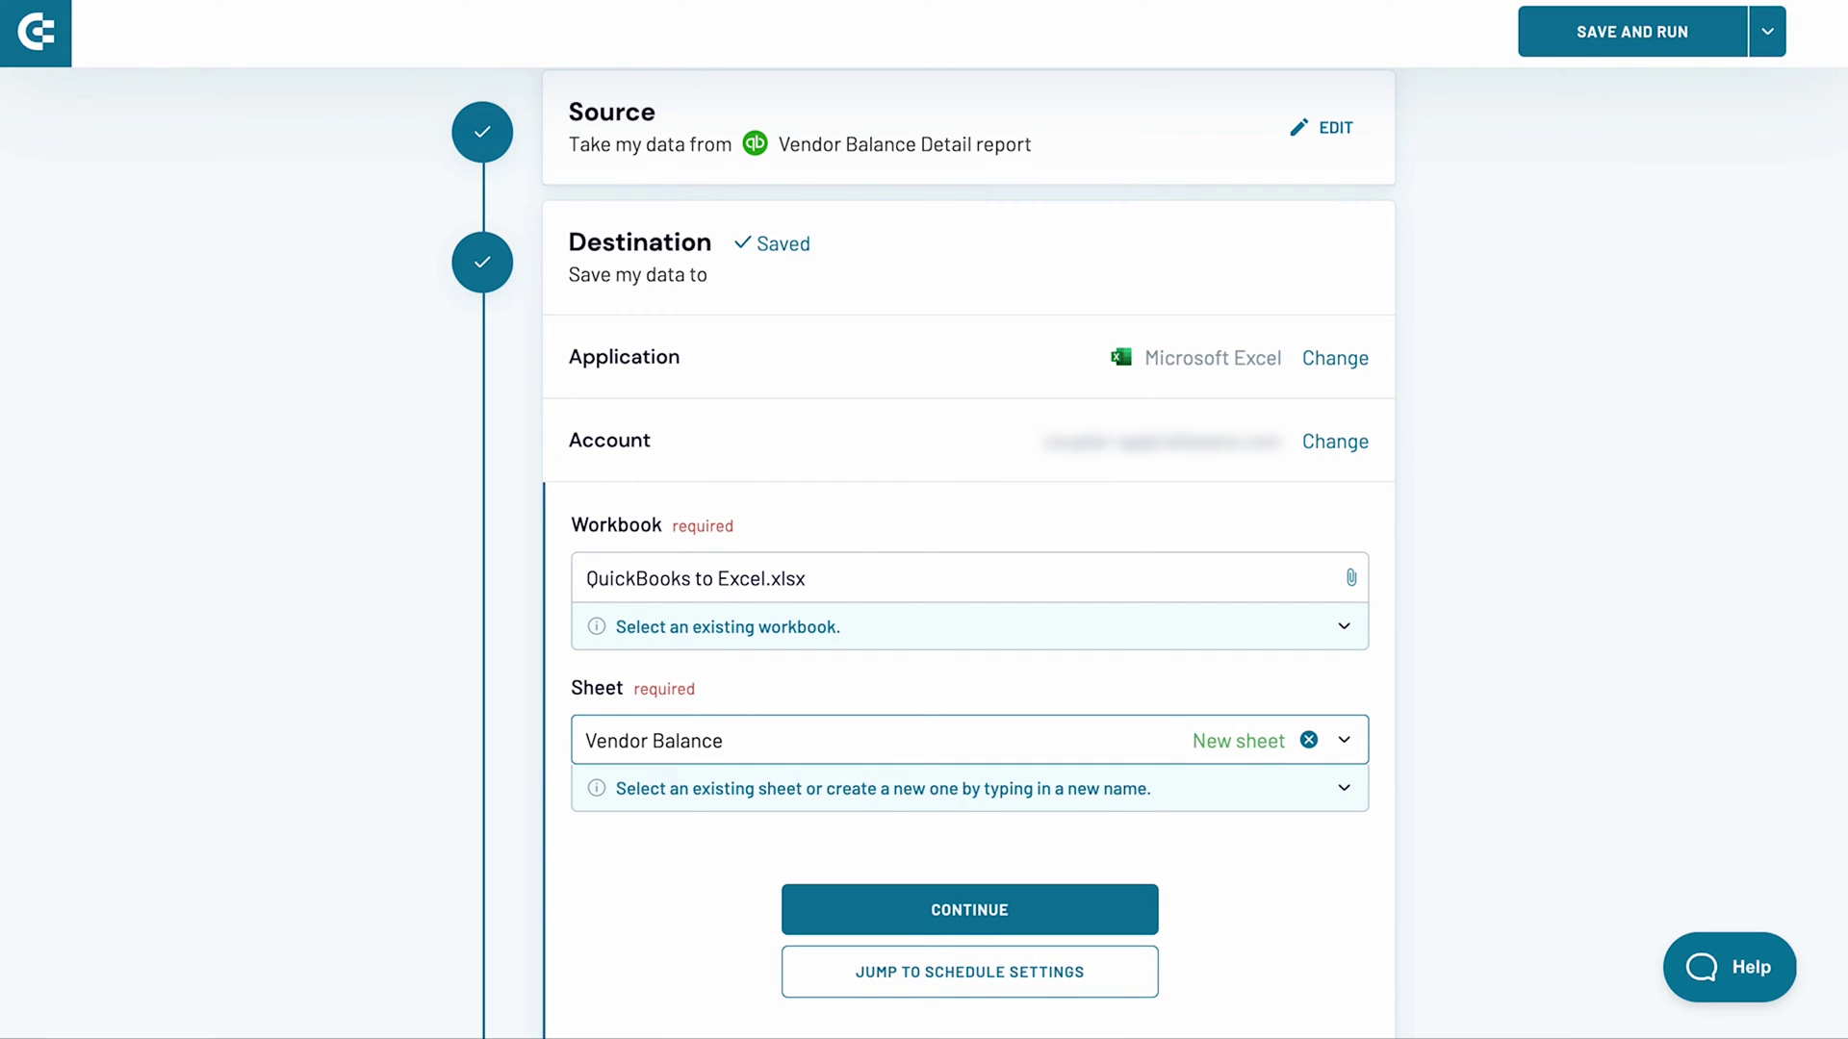
pyautogui.click(1121, 796)
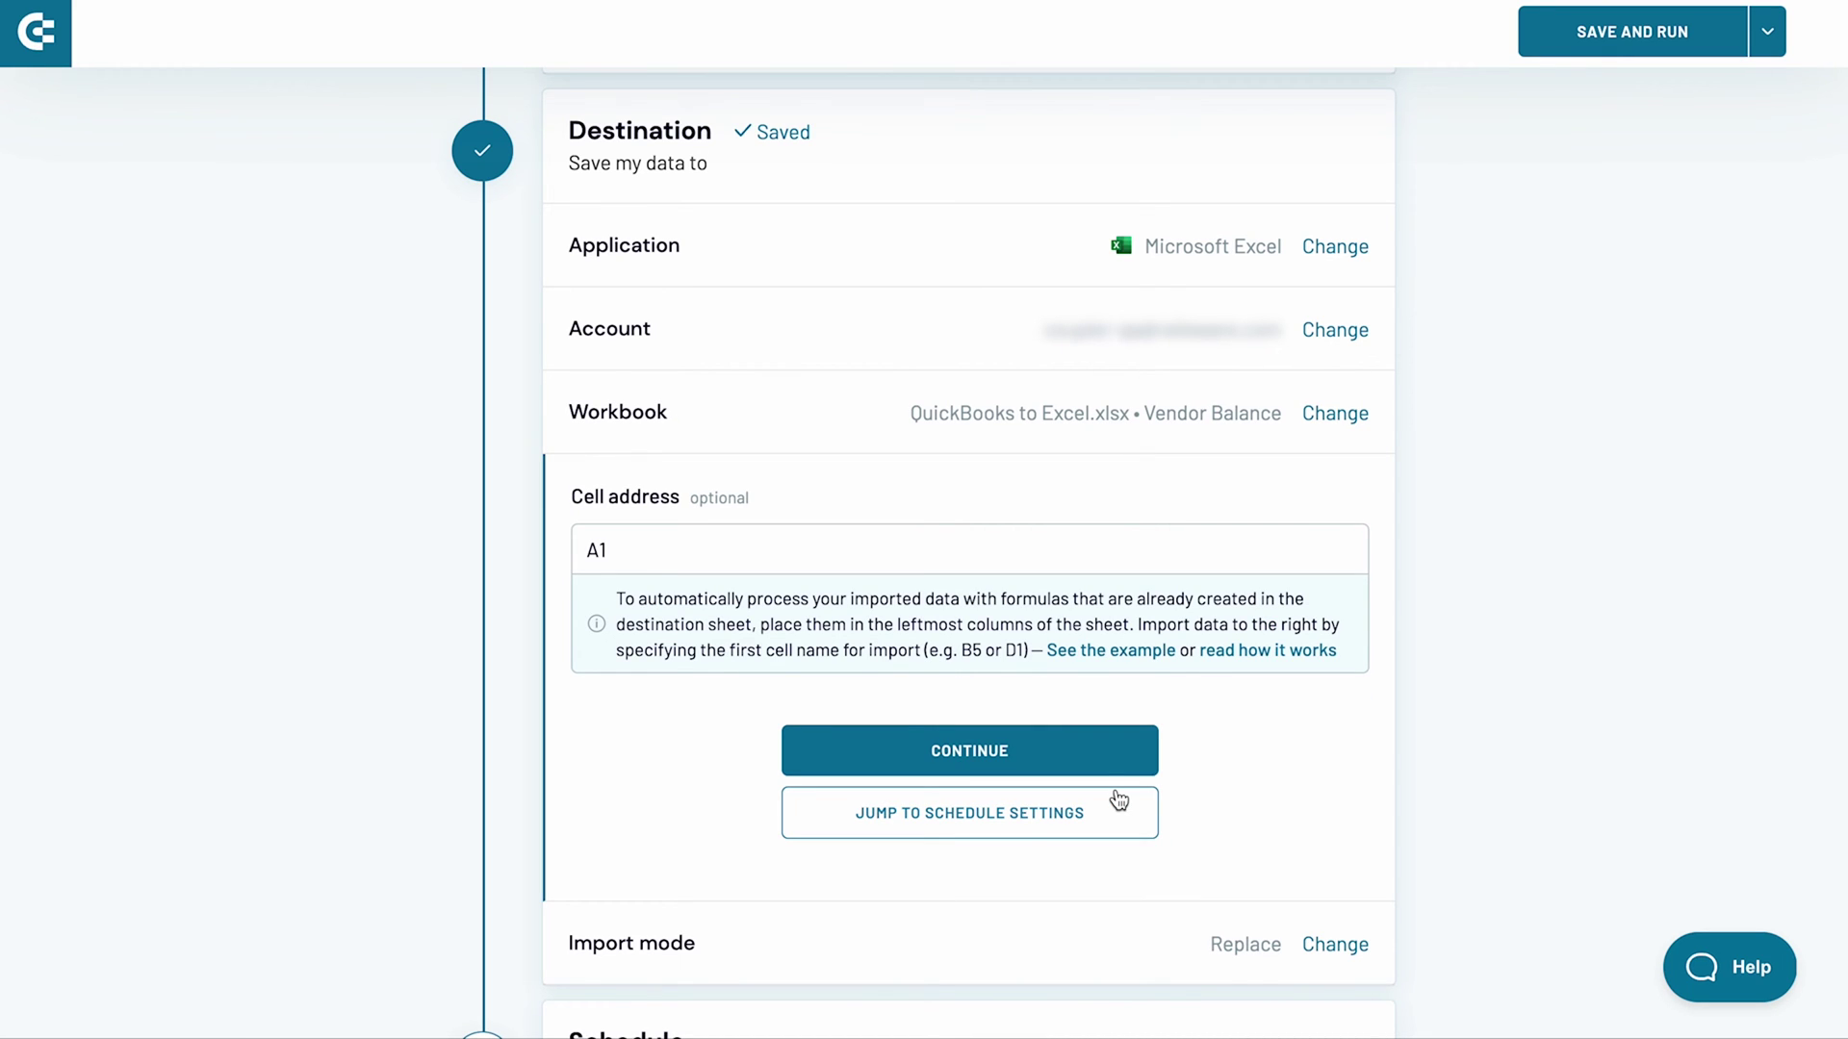
pyautogui.click(1094, 760)
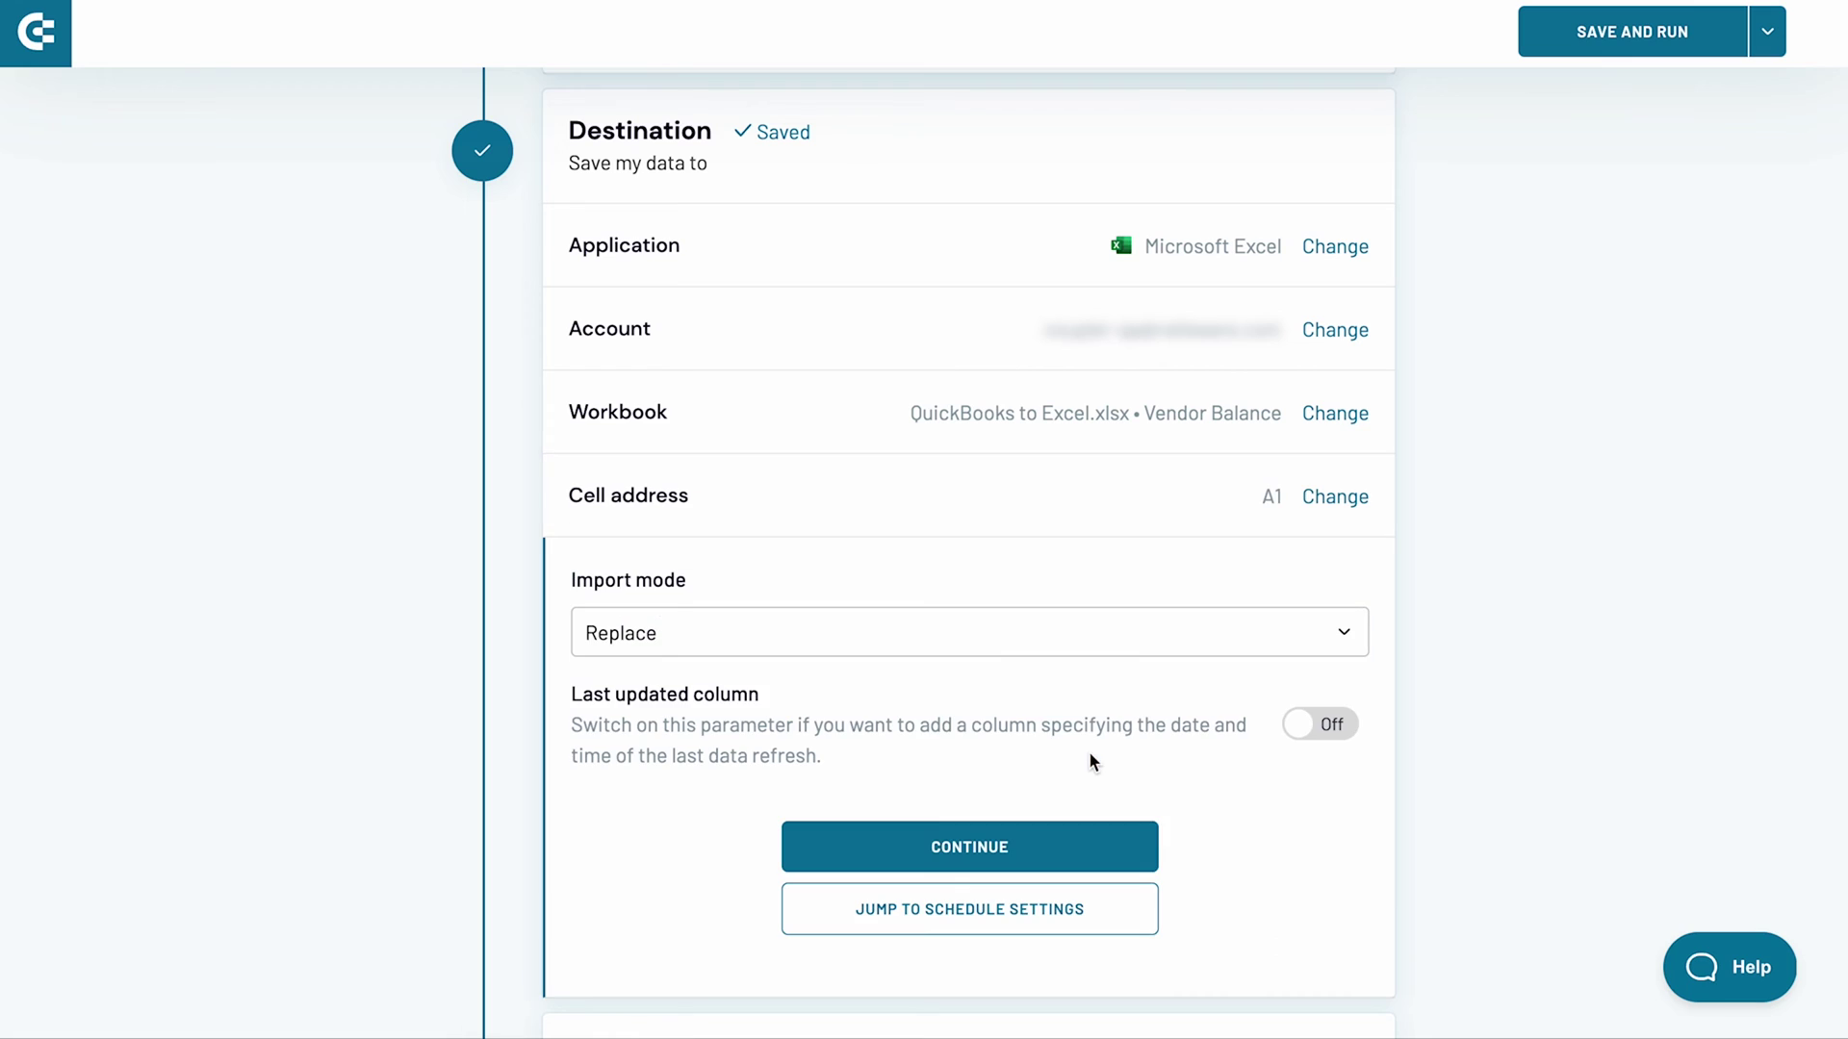
pyautogui.click(1031, 851)
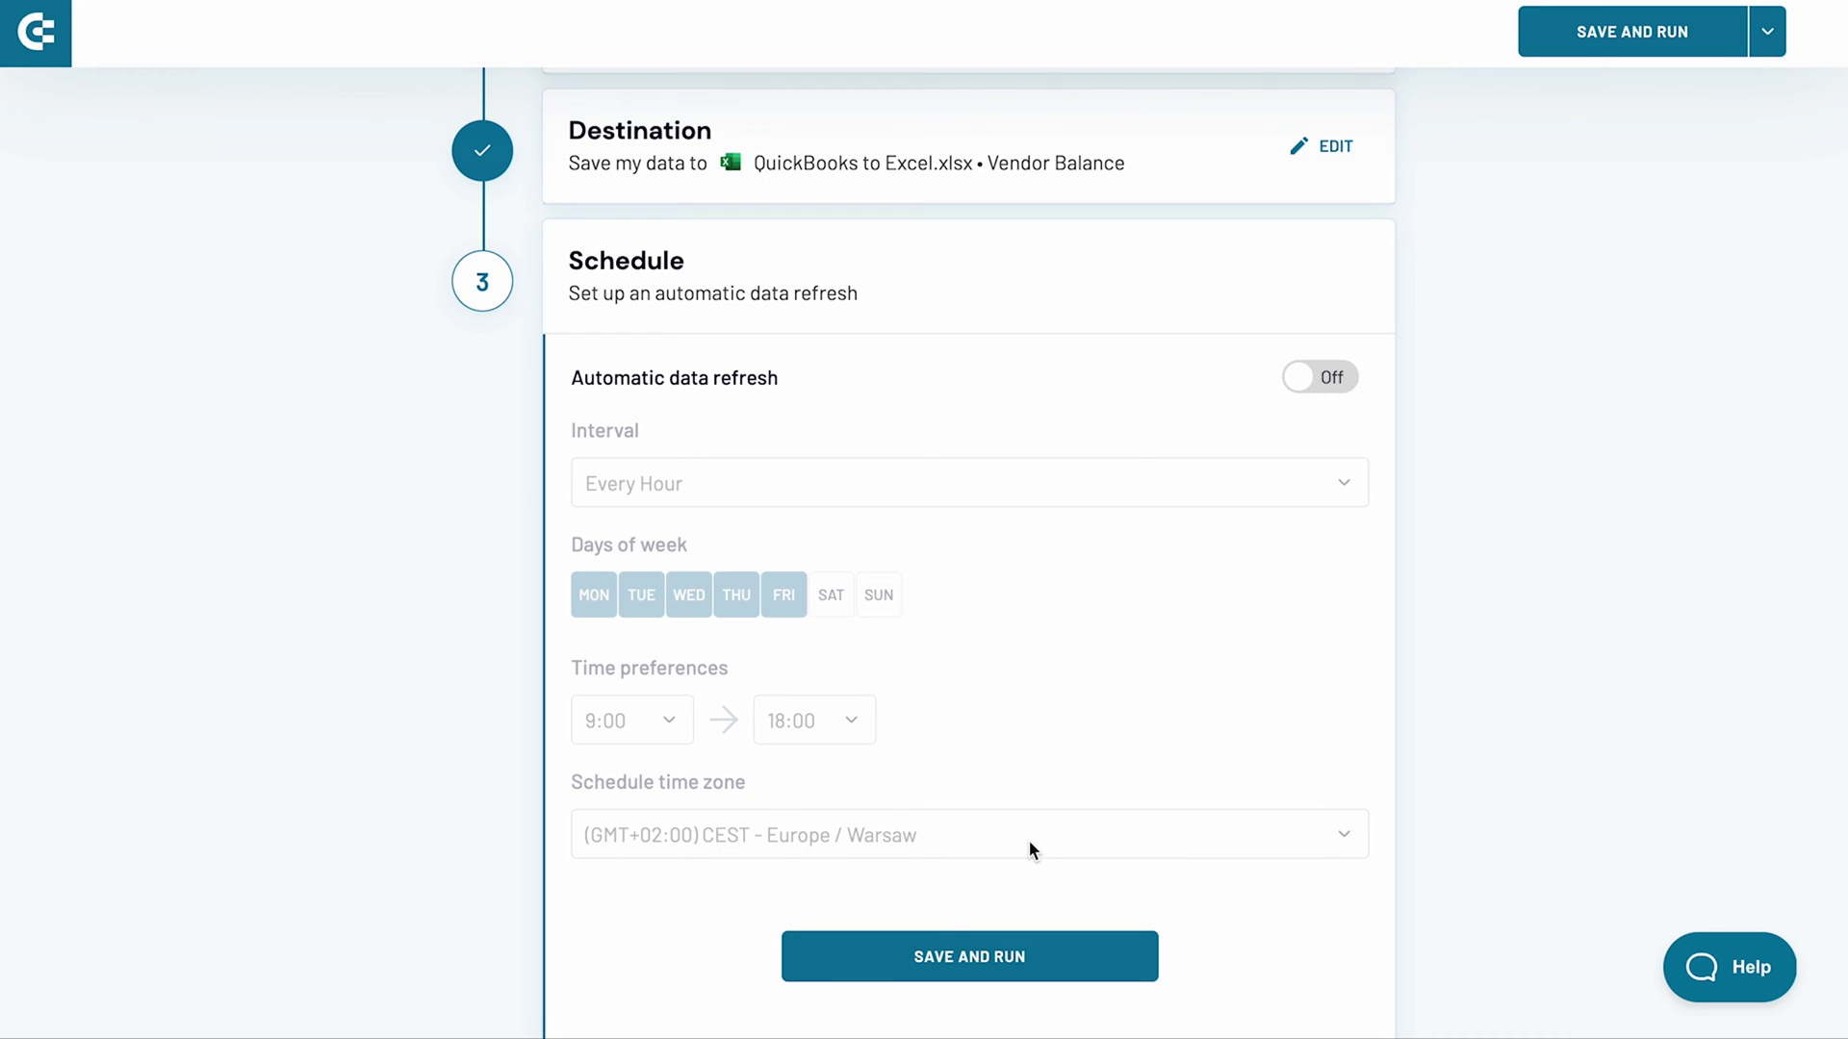
# Turn on automatic refresh every day at 7:00, then save and run the importer.
pyautogui.click(1330, 380)
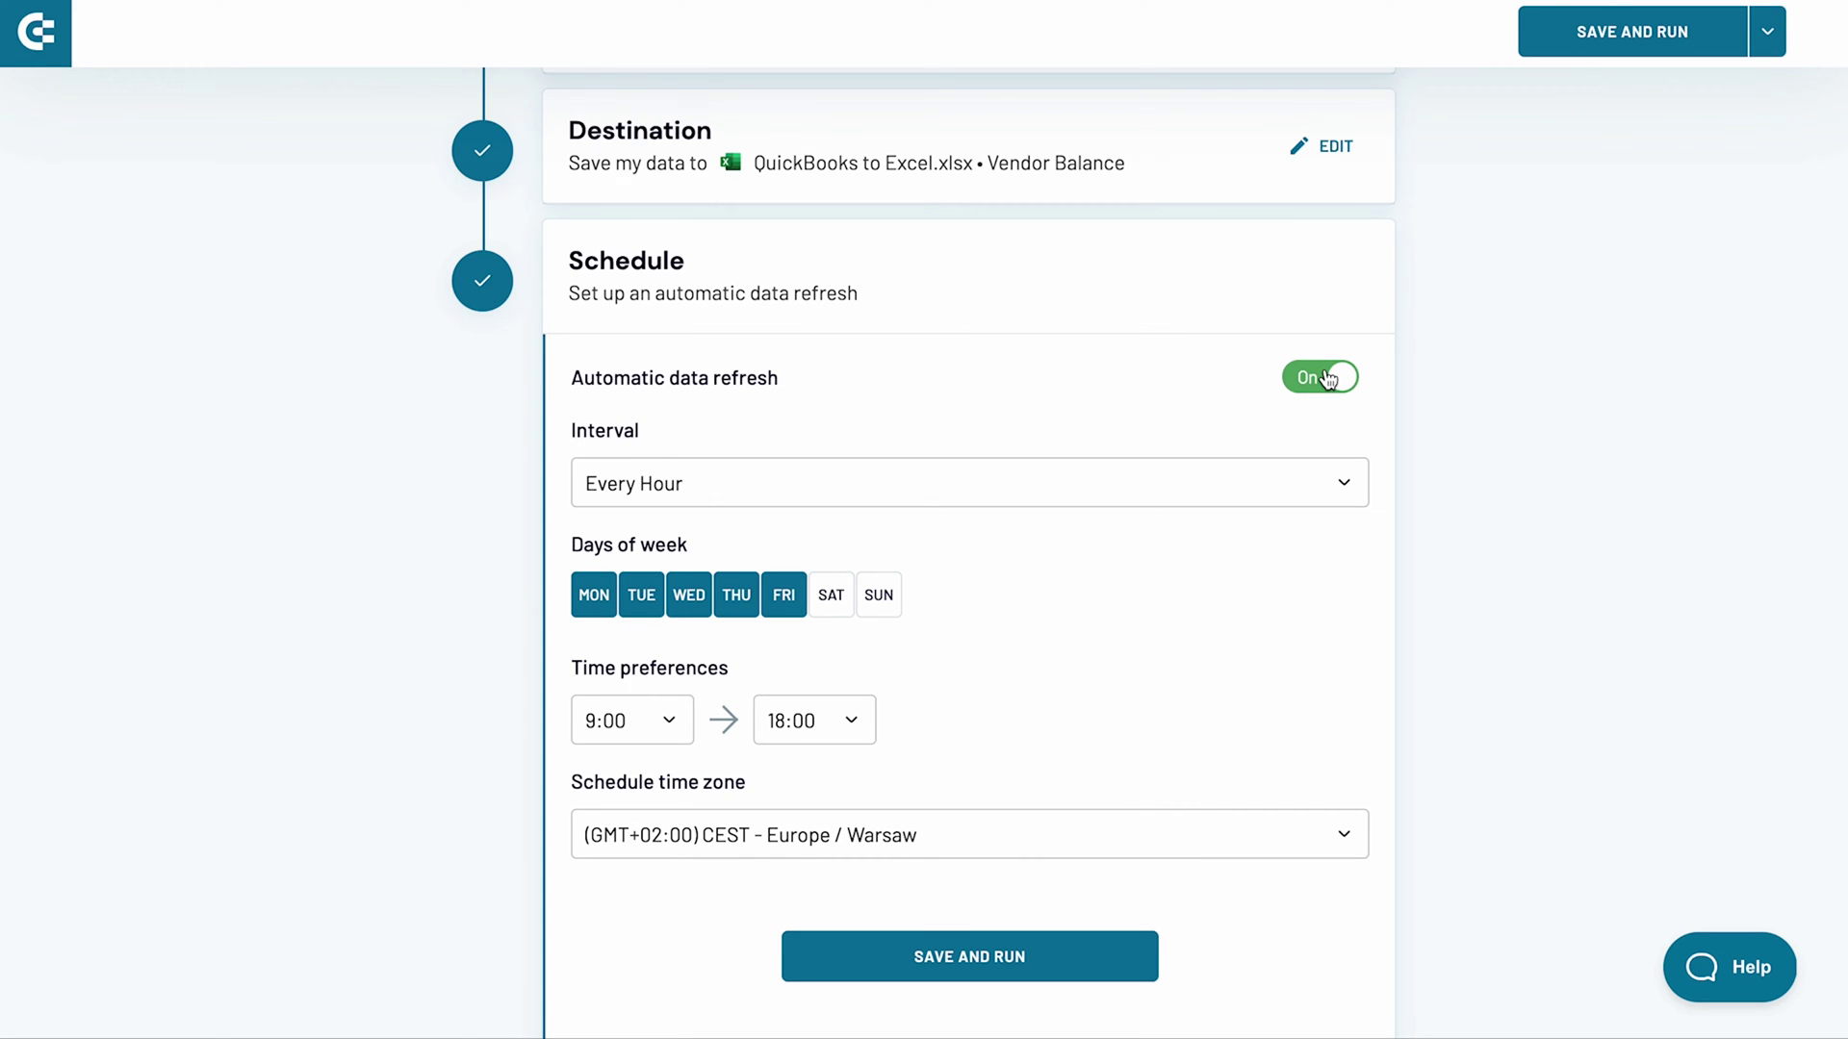
pyautogui.click(1133, 479)
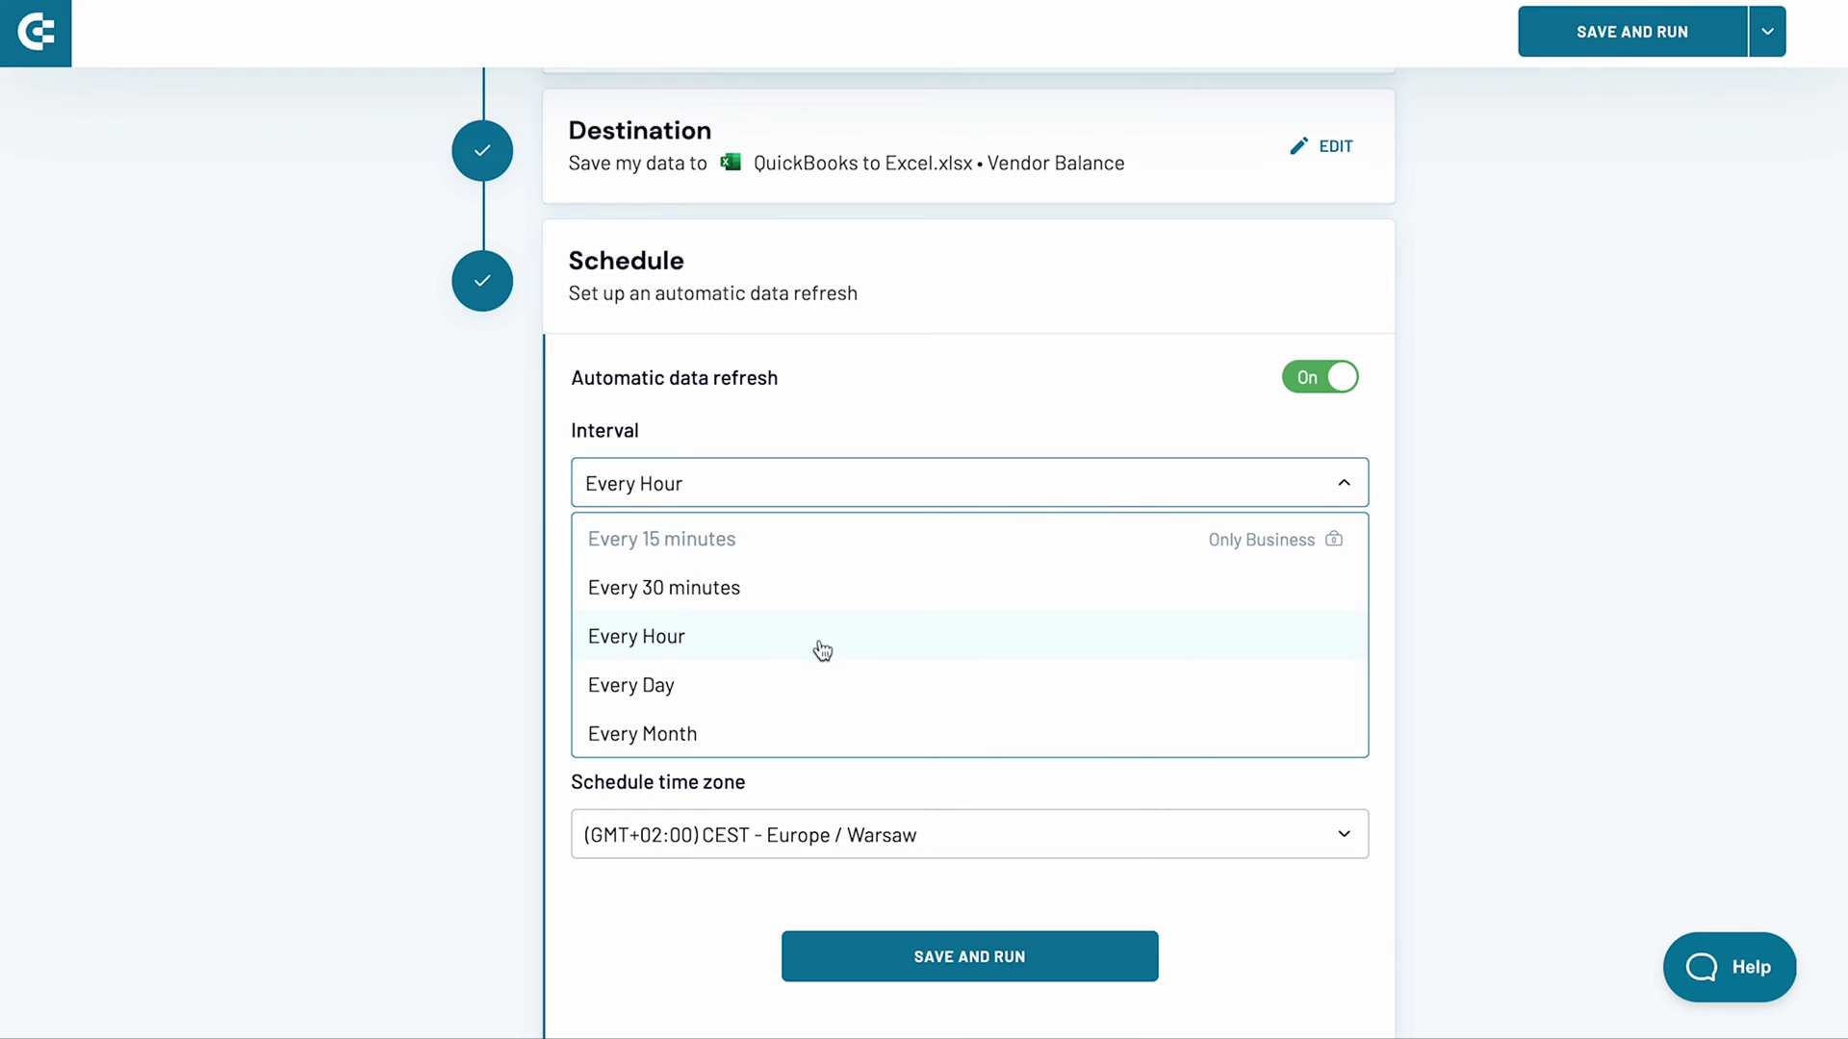
pyautogui.click(780, 688)
pyautogui.click(722, 721)
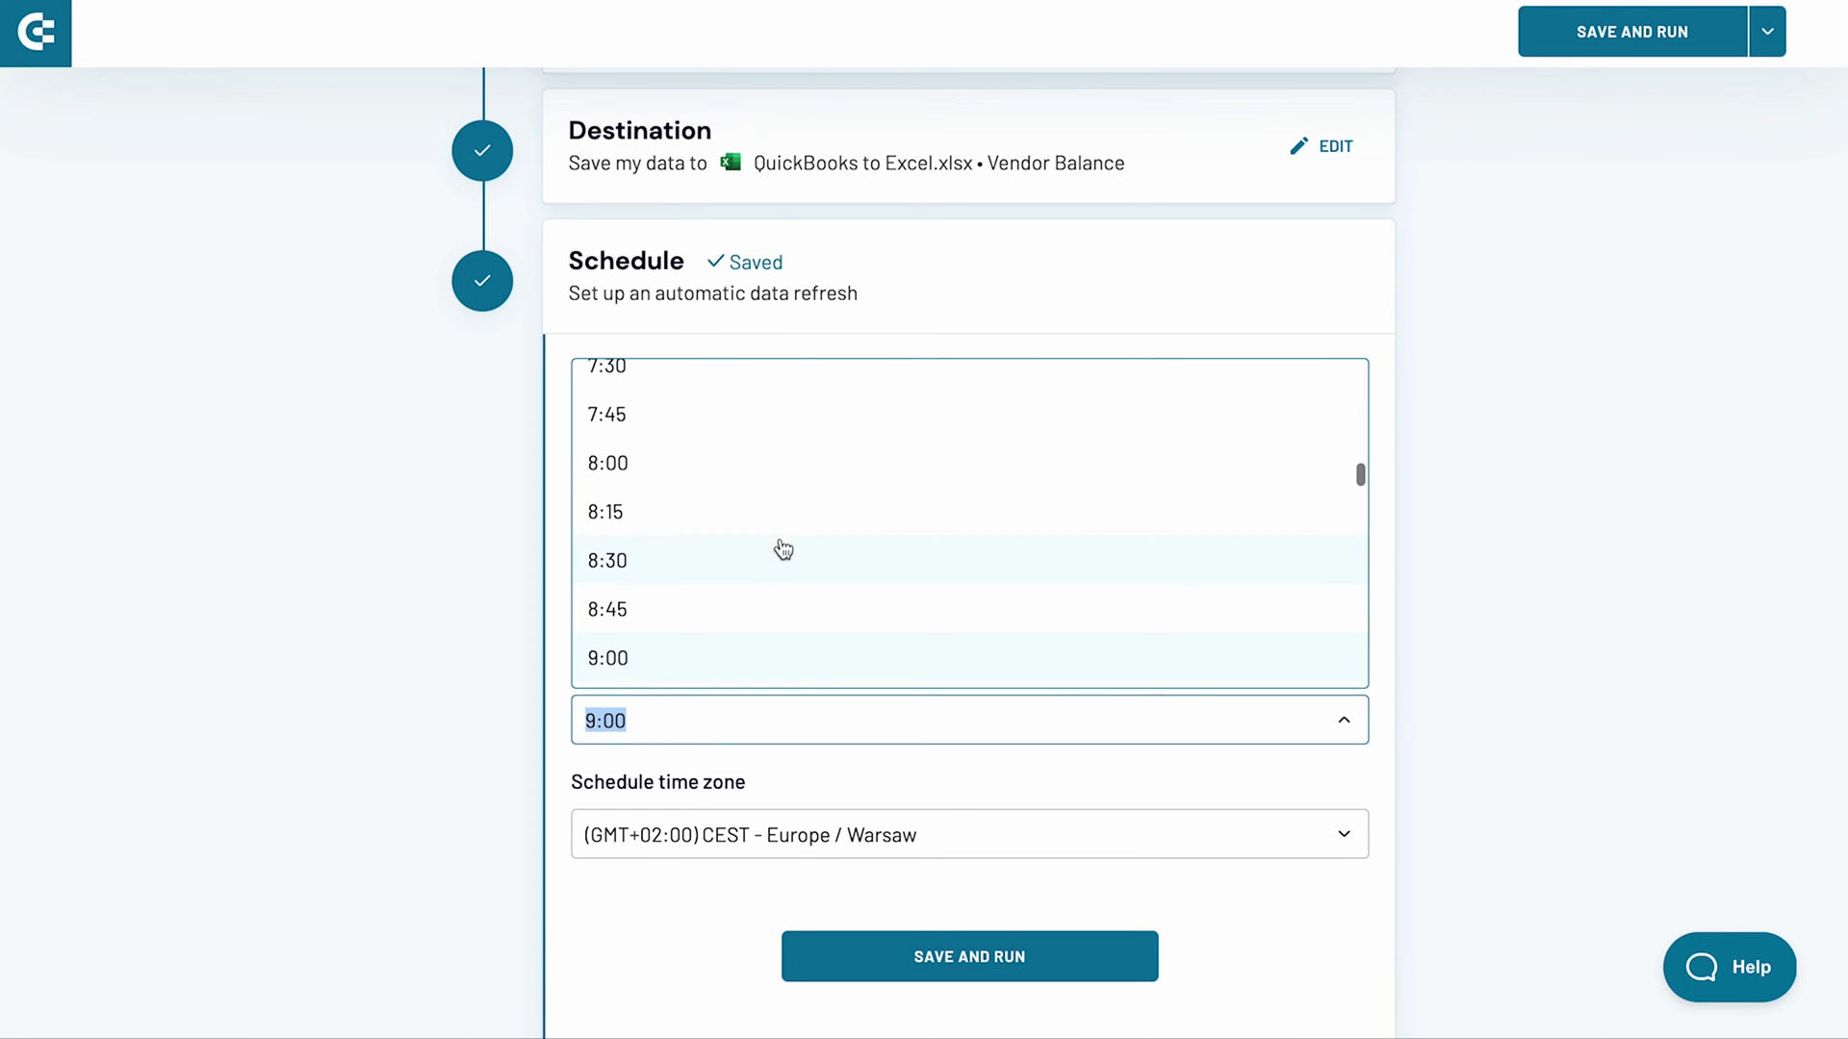
pyautogui.scroll(1, 784, 546)
pyautogui.scroll(1, 783, 542)
pyautogui.click(763, 457)
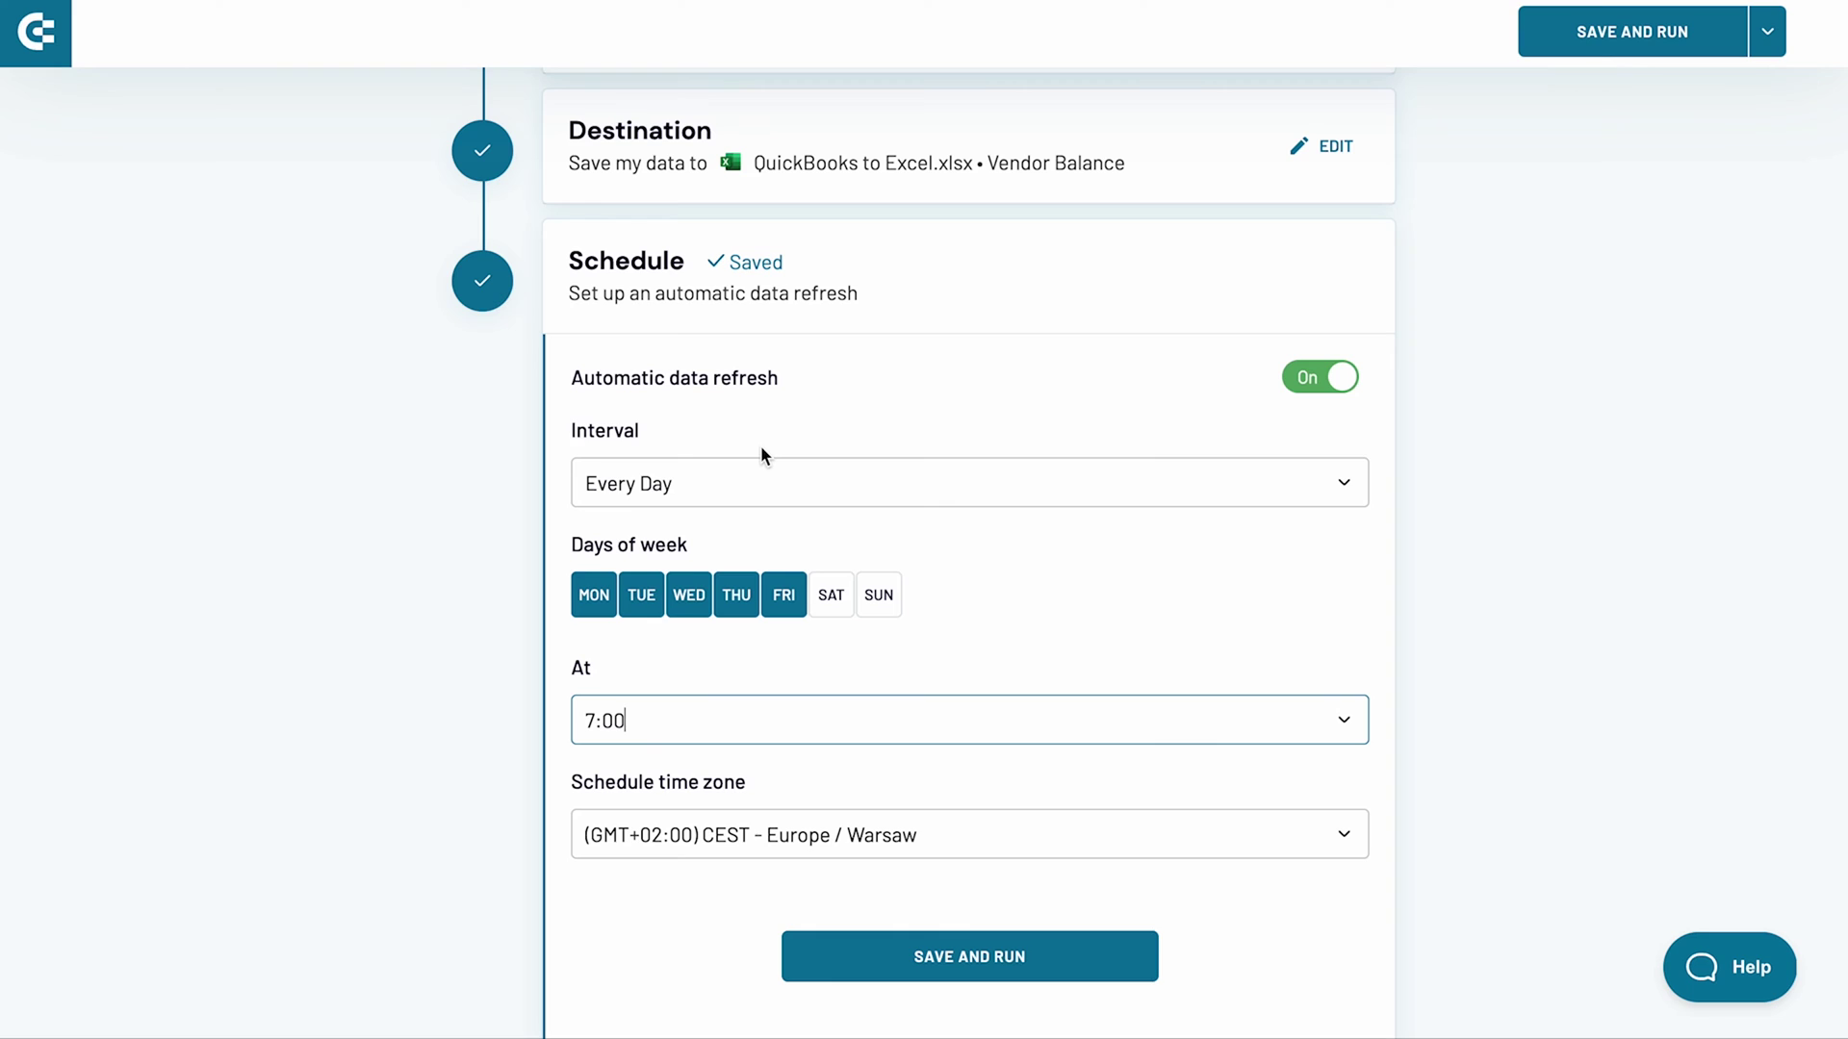
pyautogui.click(865, 952)
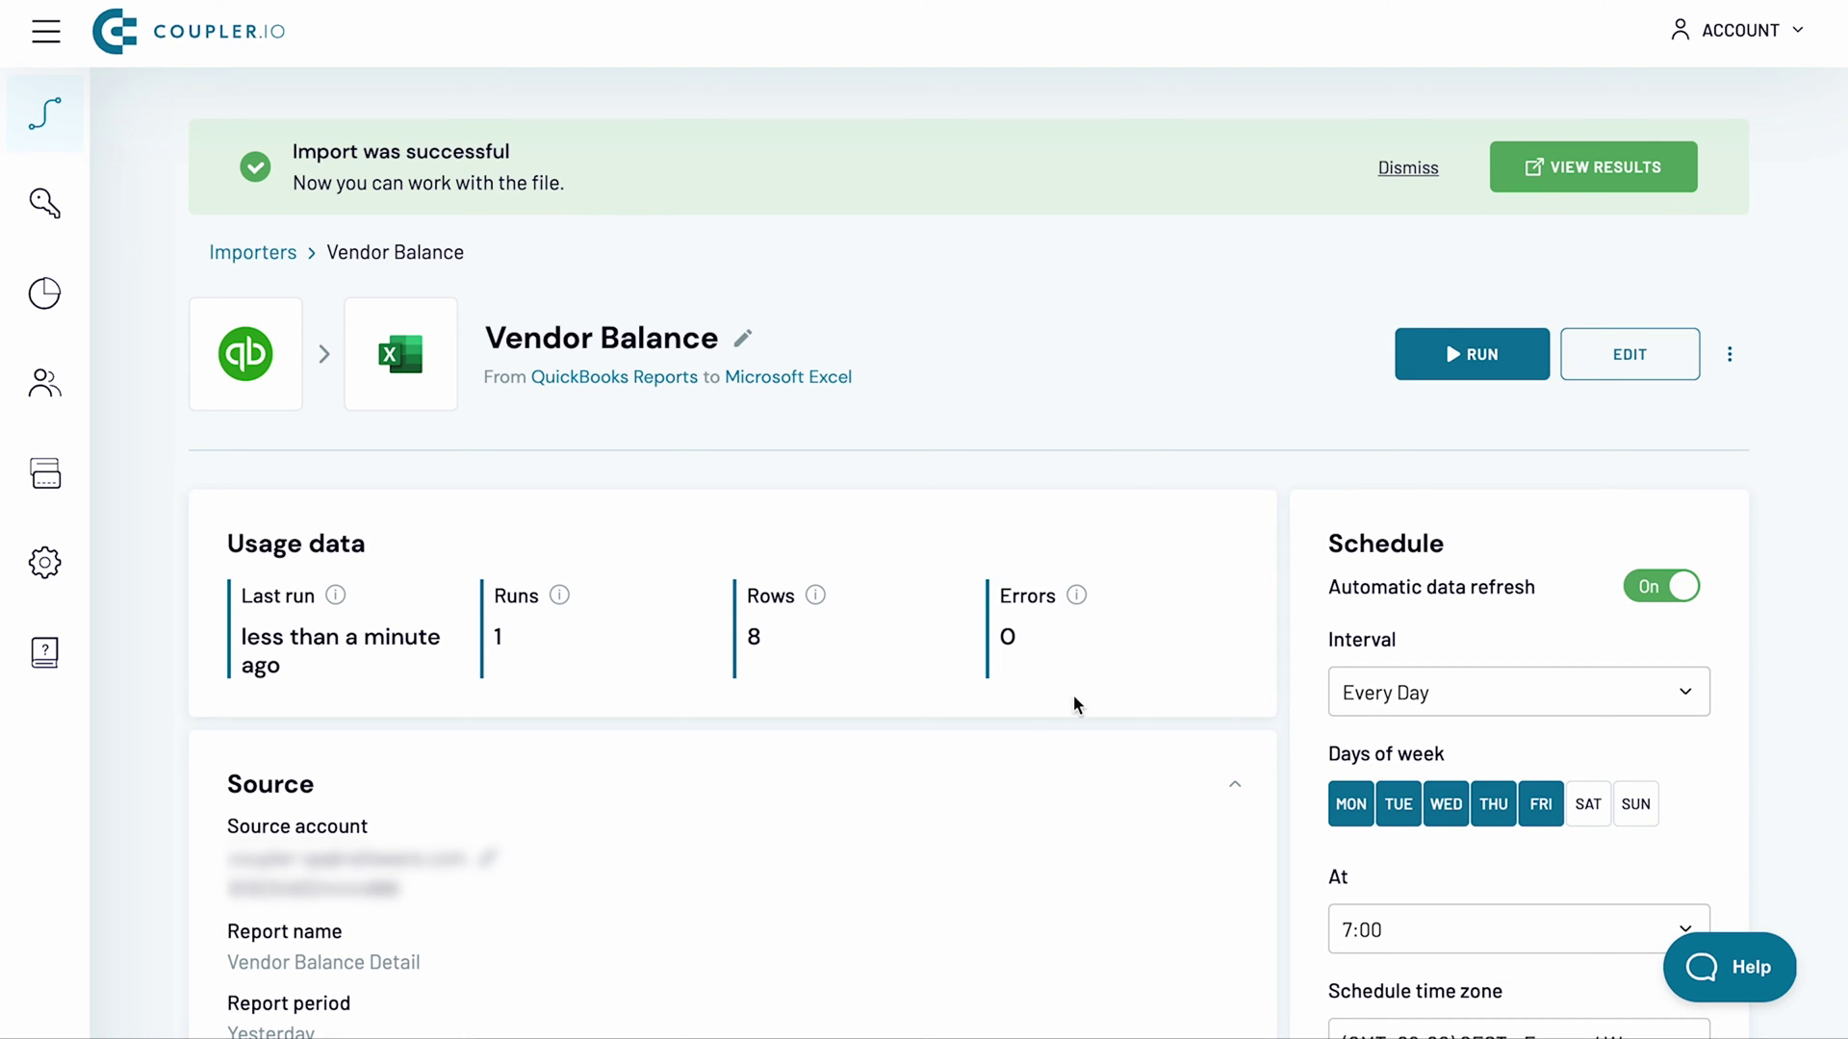
# View the imported results in Excel, then open the Help panel's email Ask form.
pyautogui.click(1563, 180)
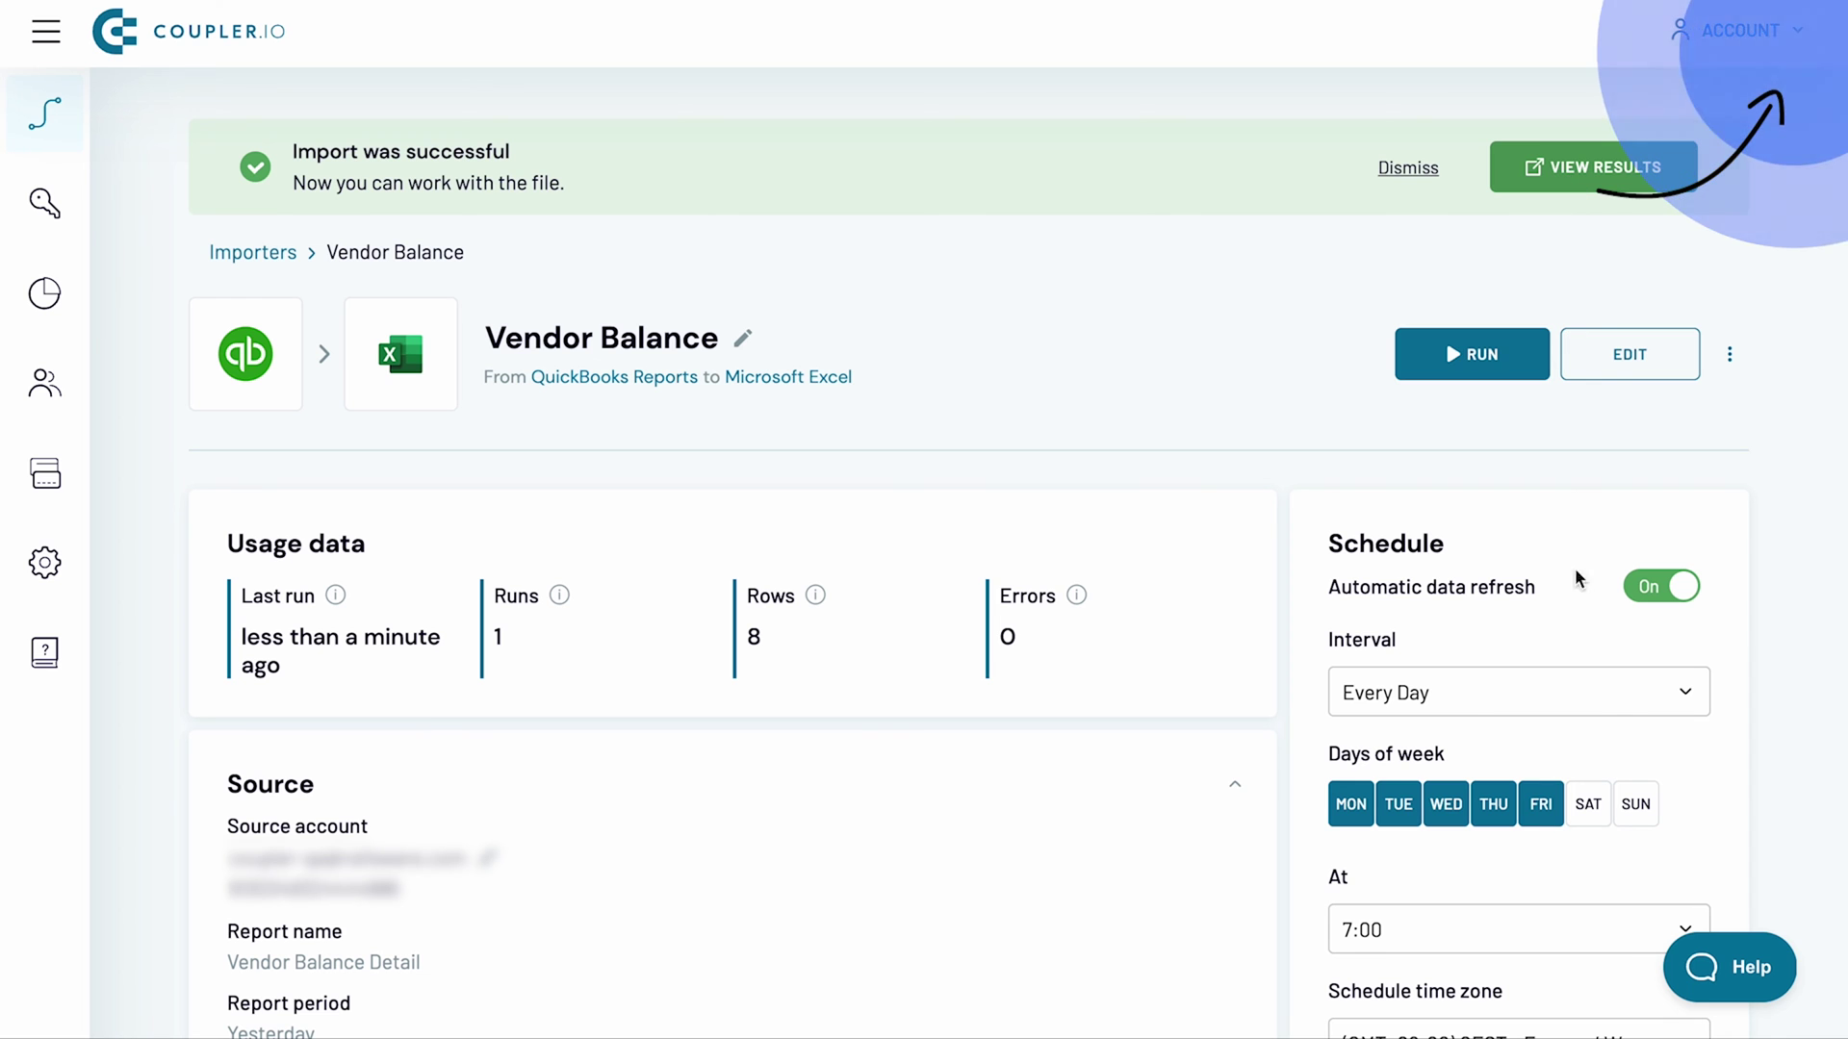
pyautogui.click(1734, 968)
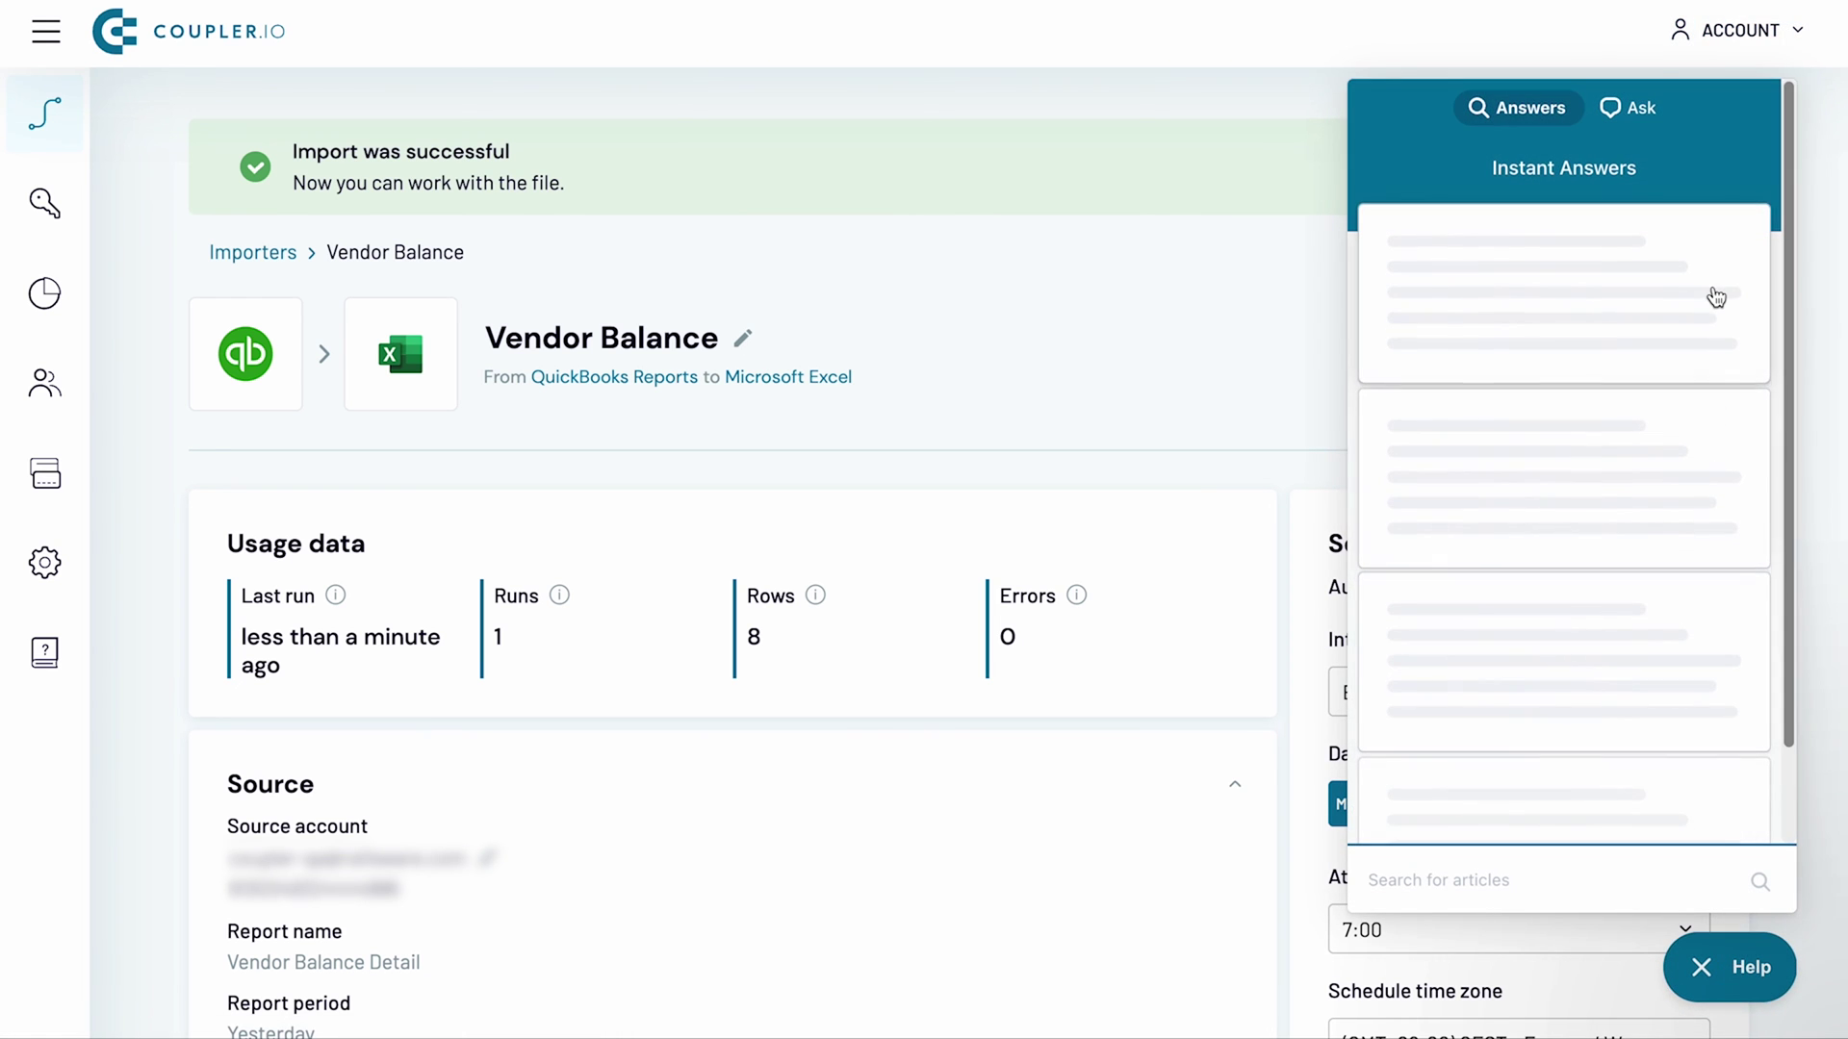
pyautogui.click(1646, 114)
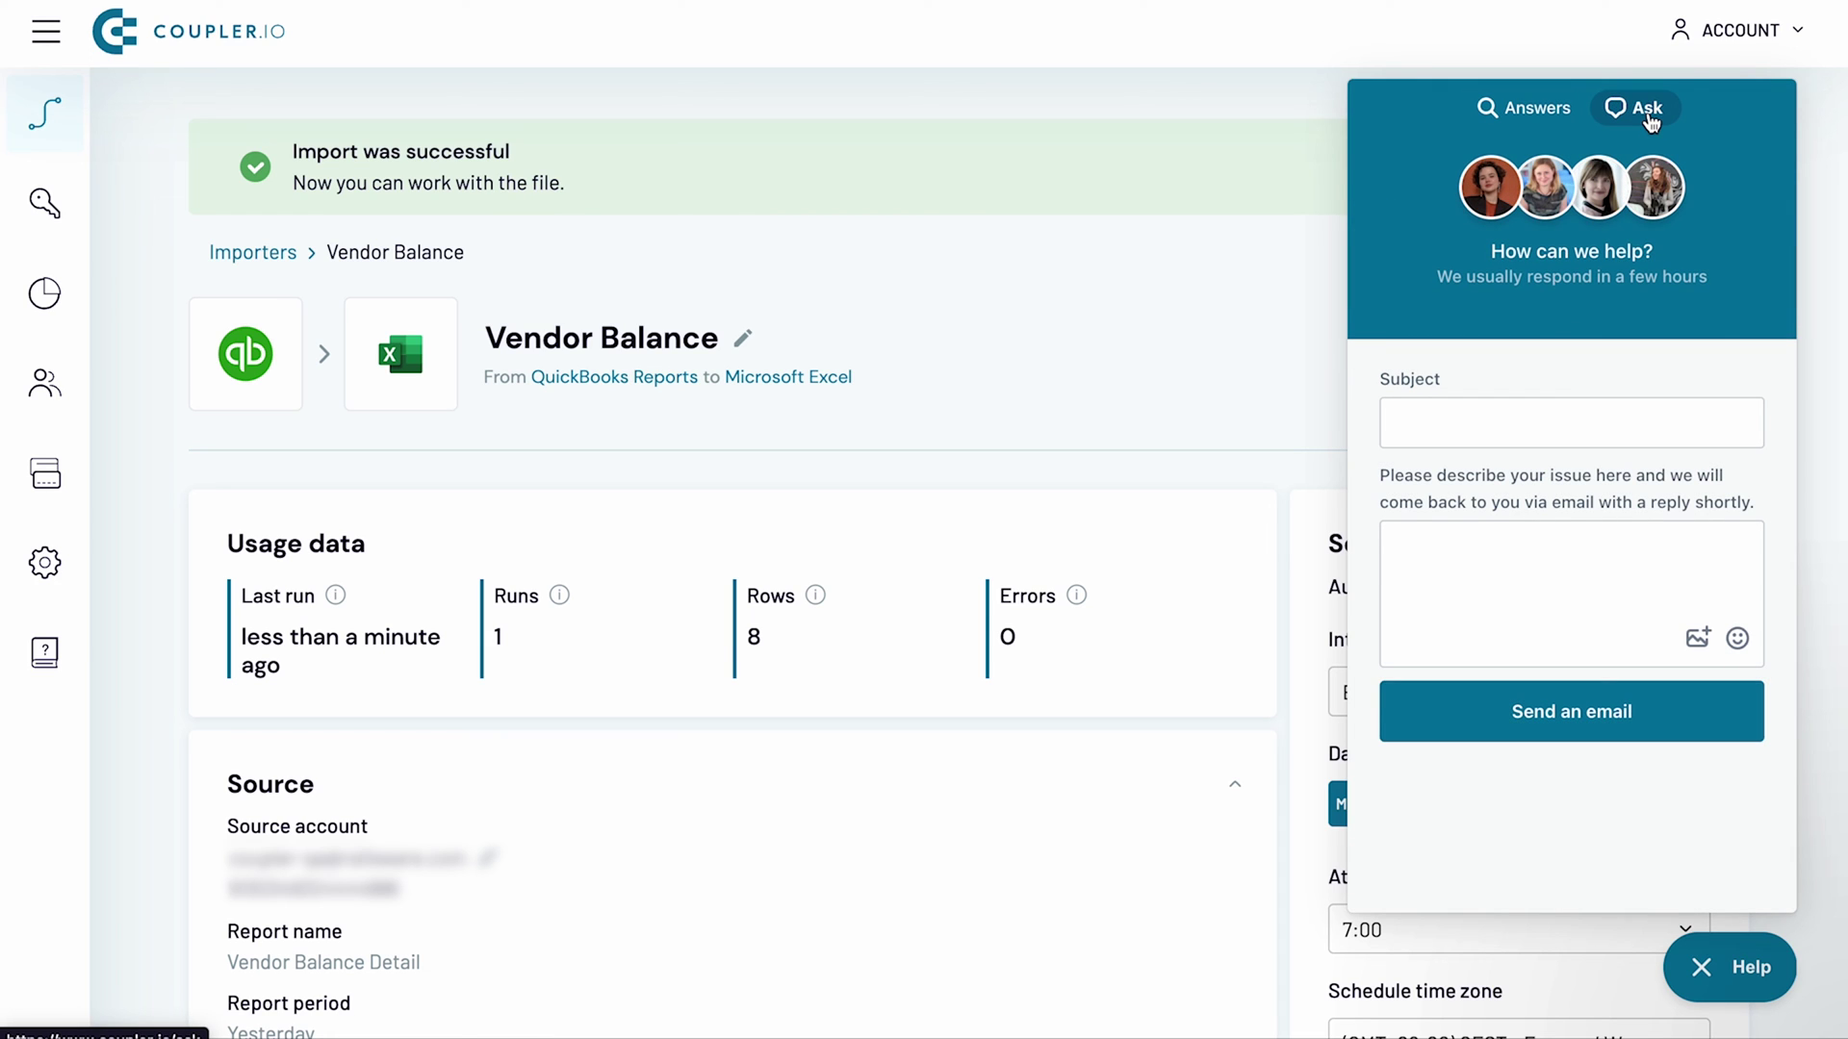